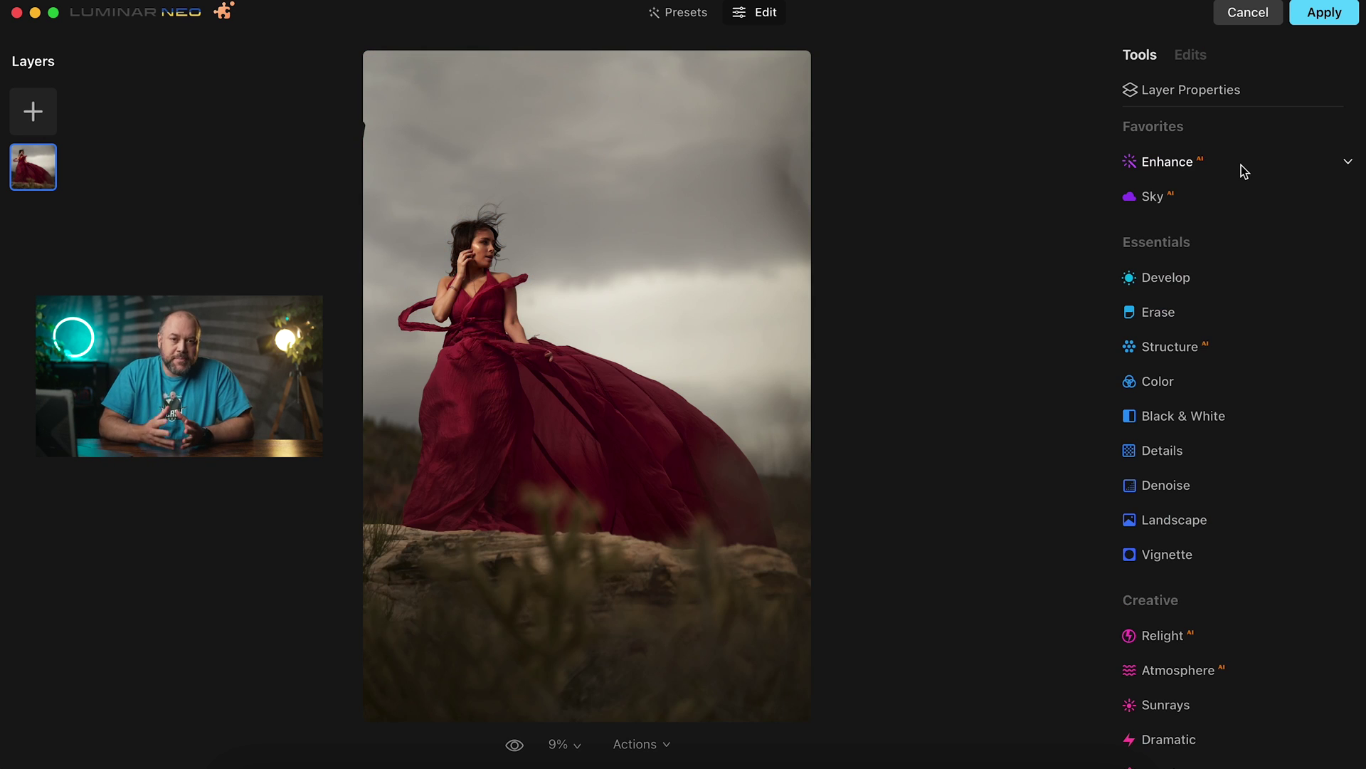
Raise Enhance AI Accent to 36 and replace the grey sky with Dramatic Sunset 7
left_click(1241, 165)
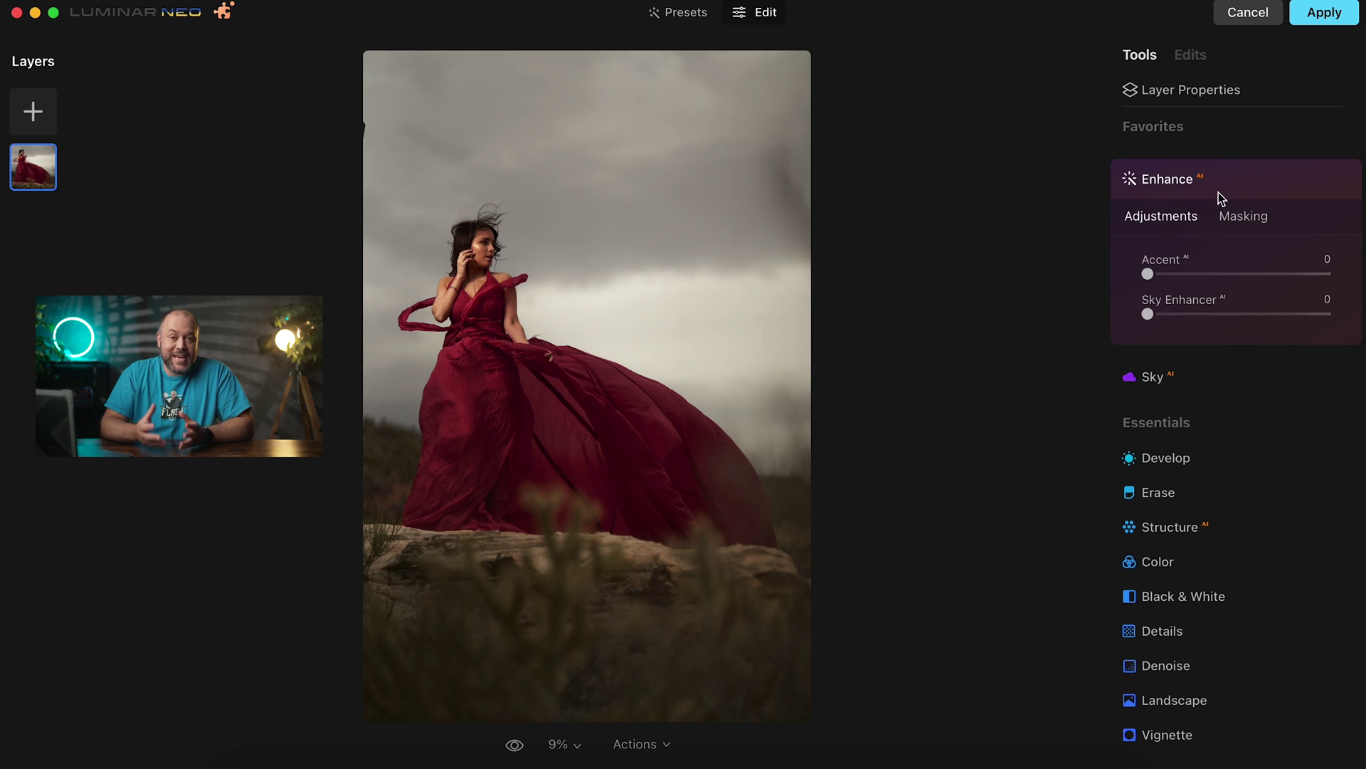
left_click_drag(1148, 274, 1219, 278)
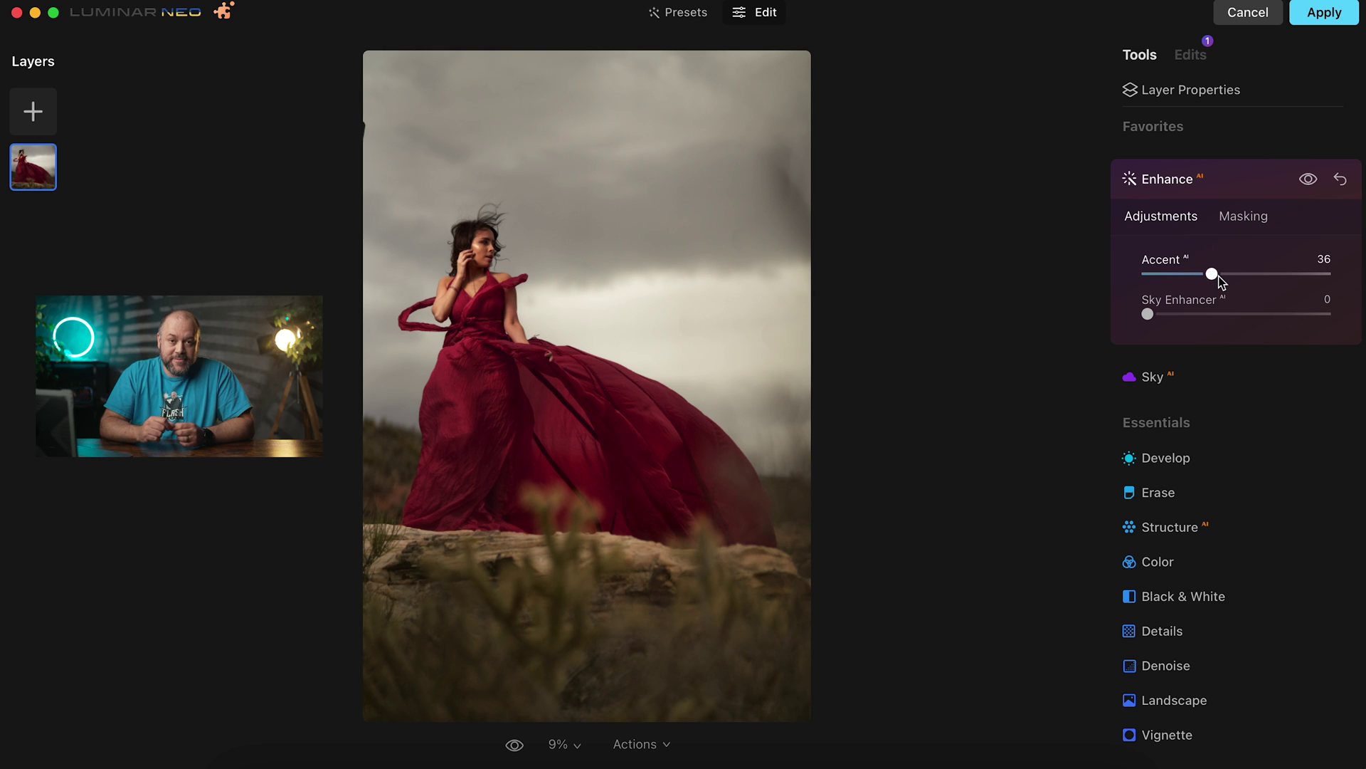
left_click(1152, 376)
left_click(1236, 318)
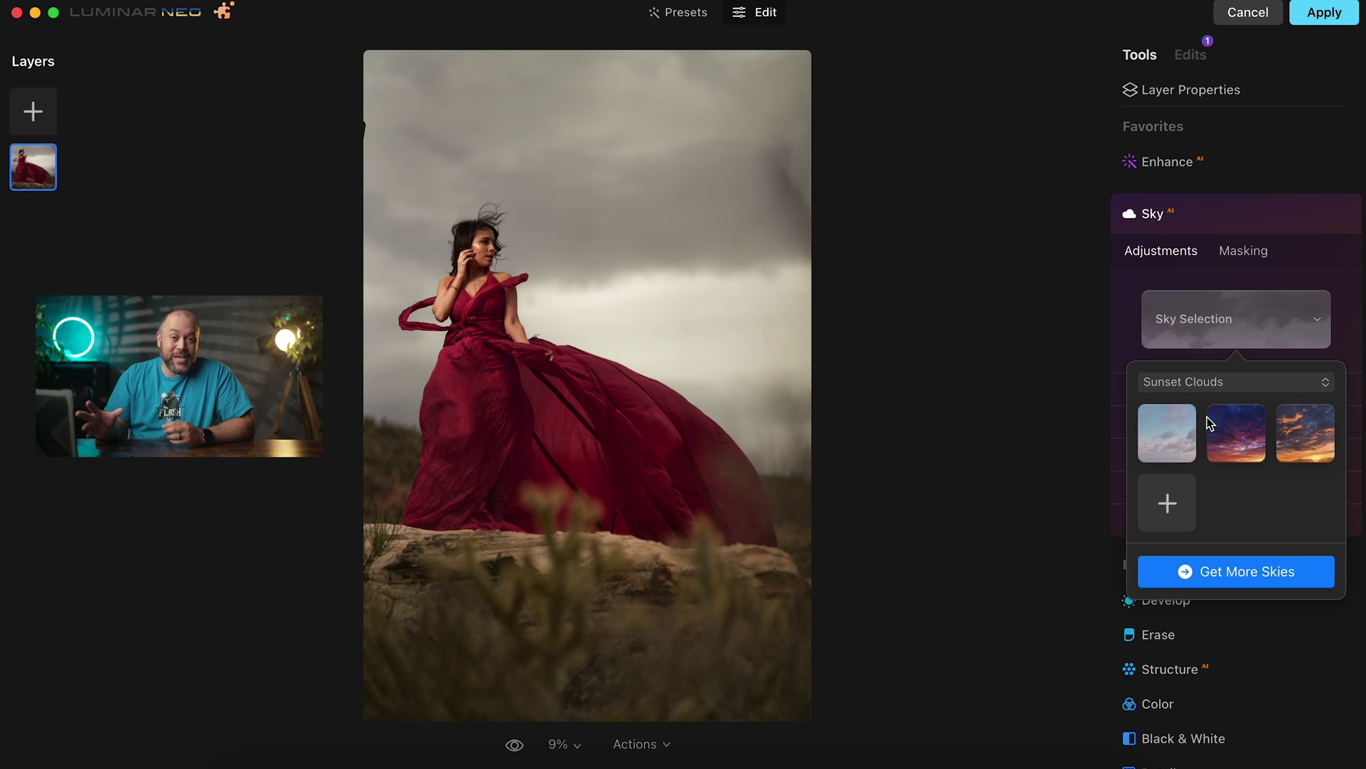
left_click(1221, 382)
key("Escape")
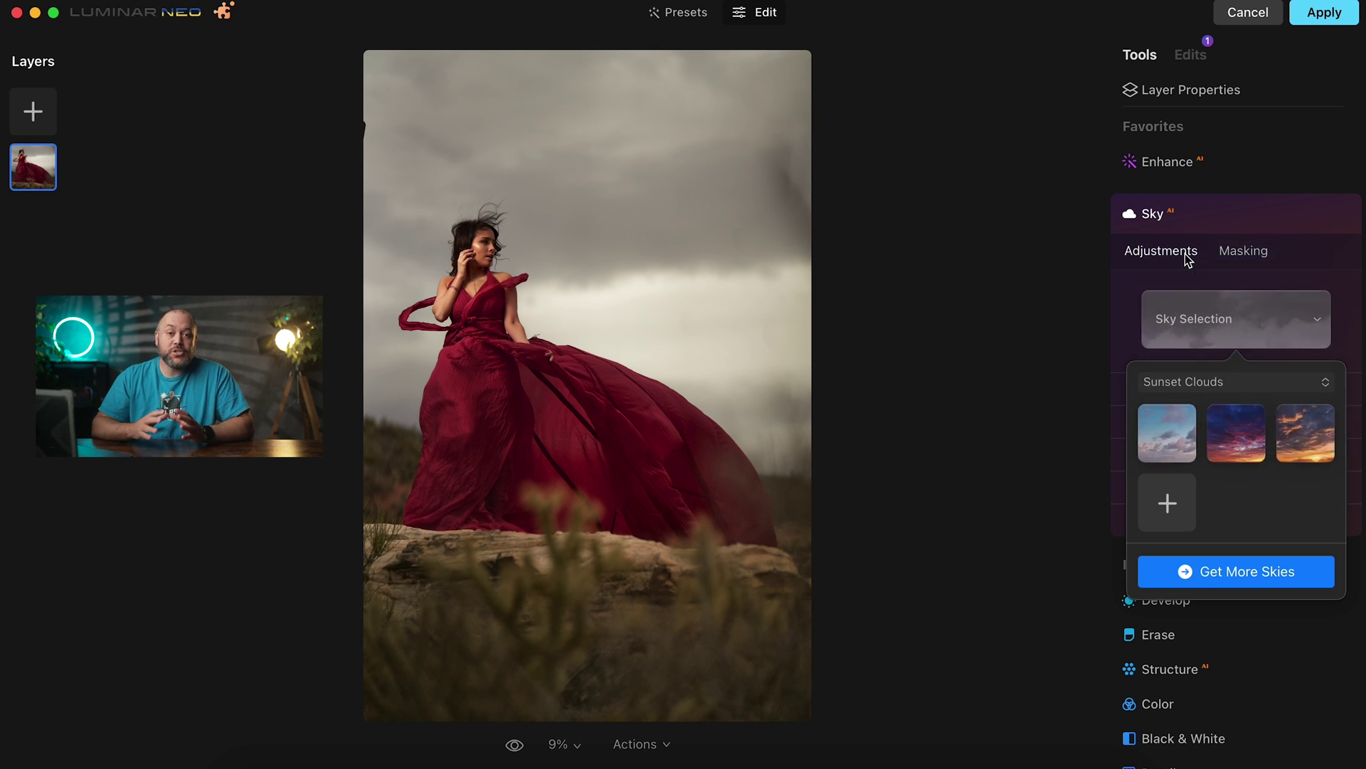
scroll(1278, 519, "down", 5)
scroll(1278, 518, "down", 6)
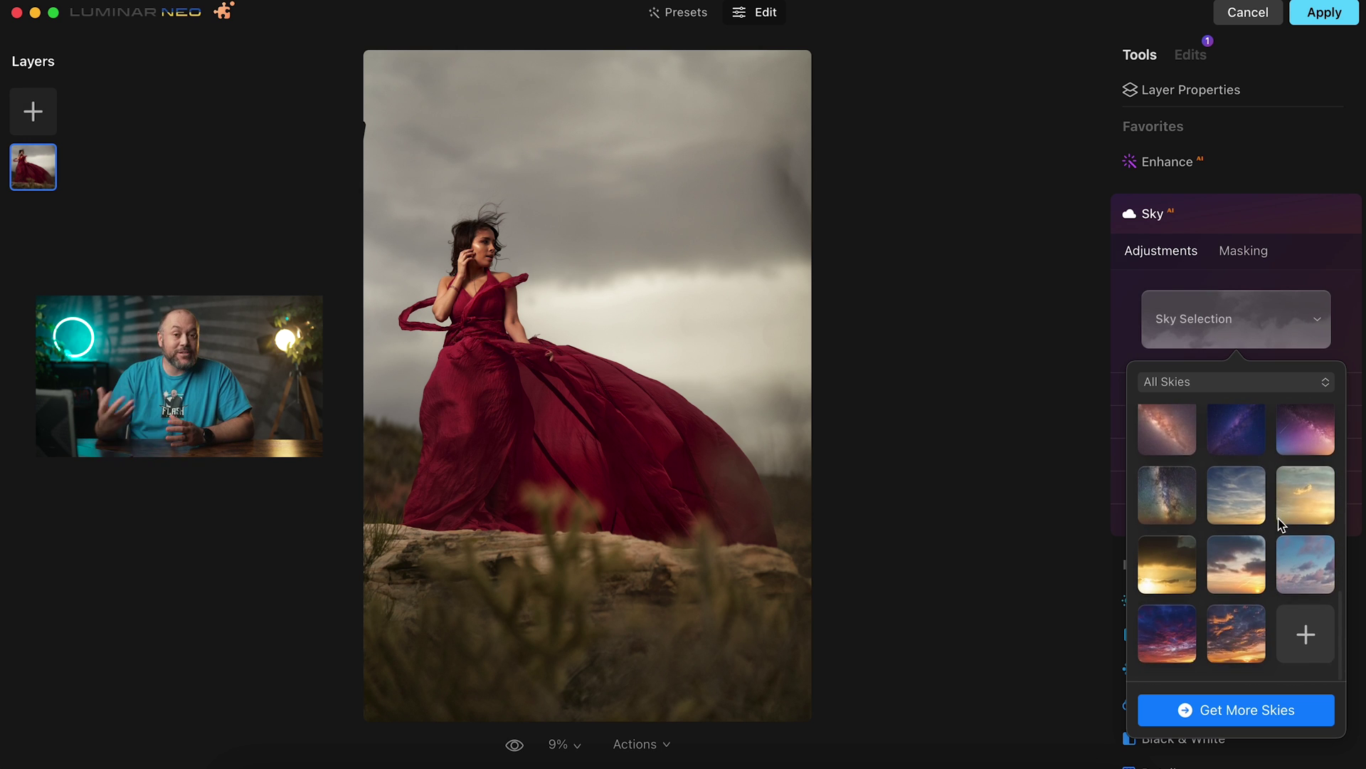
scroll(1278, 518, "up", 10)
left_click(1223, 384)
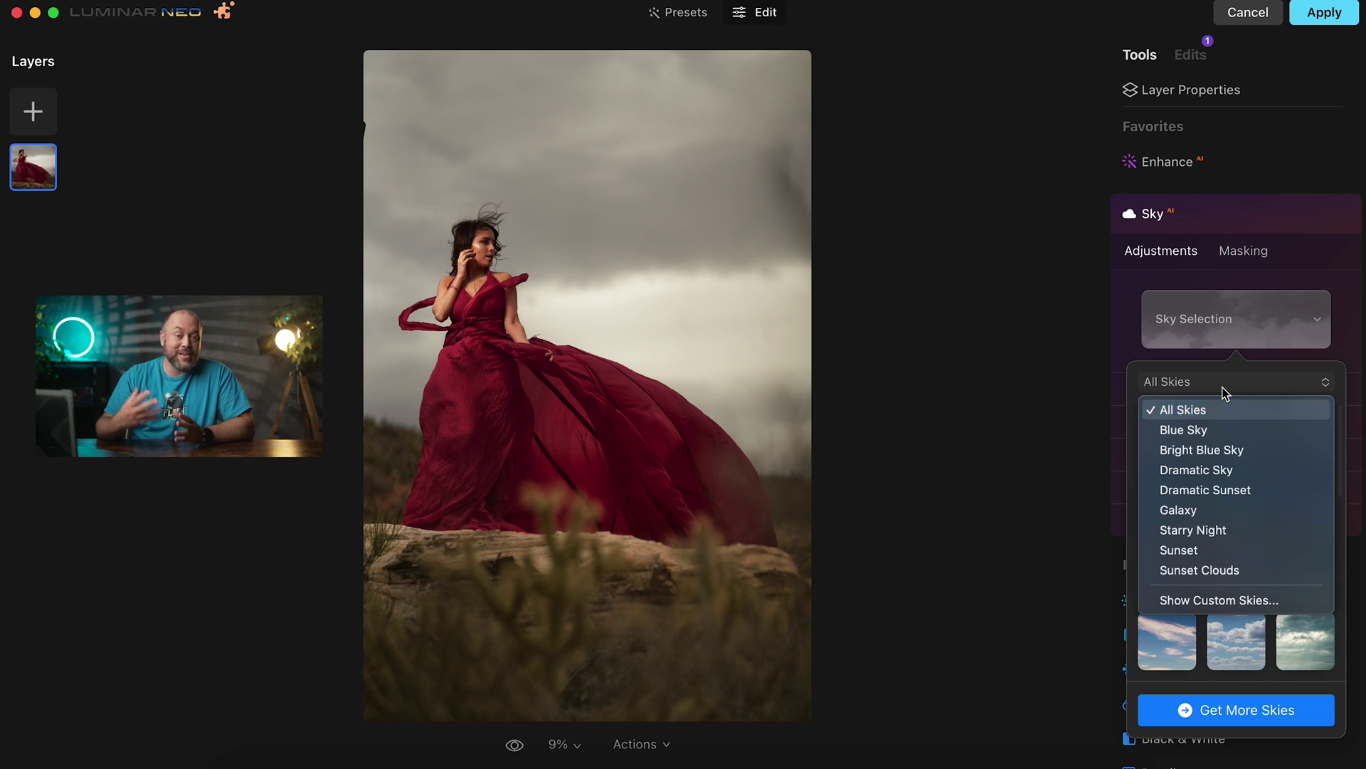
left_click(1226, 493)
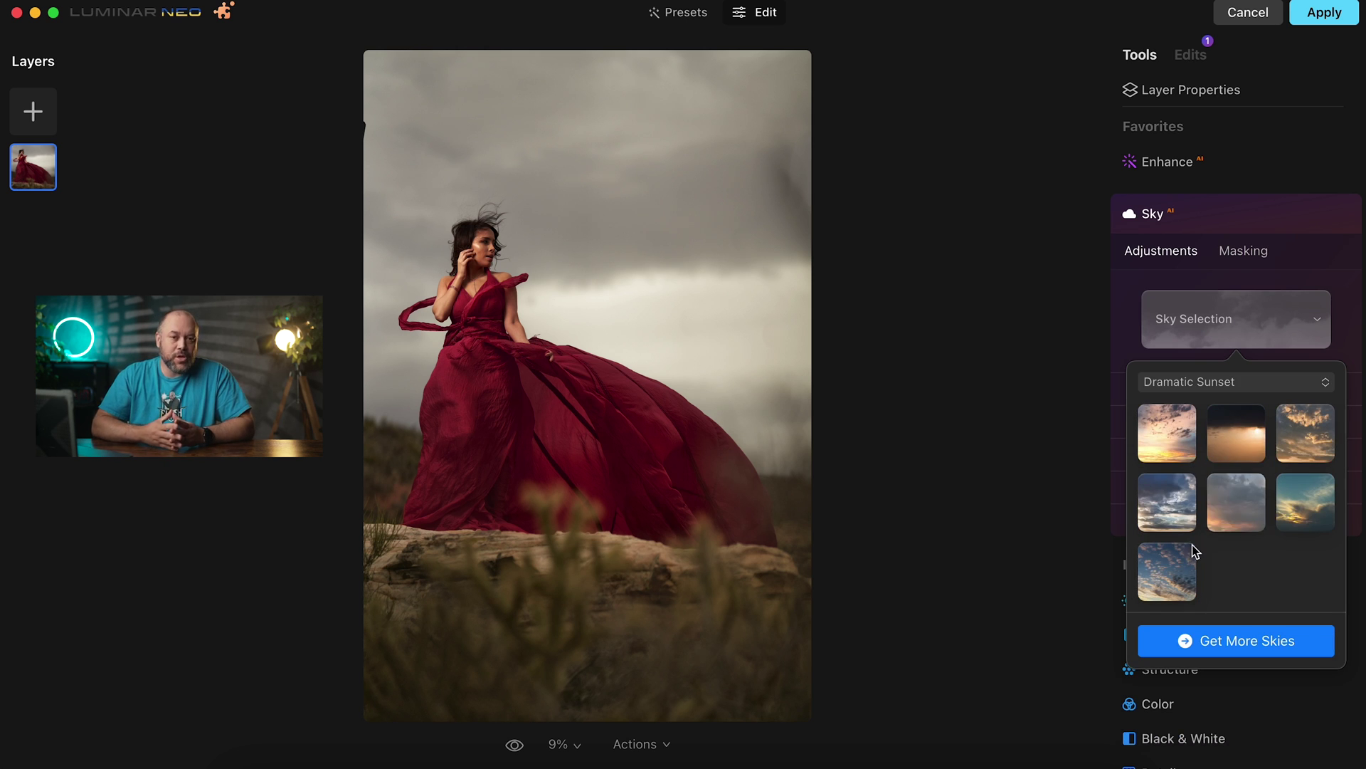
left_click(1181, 574)
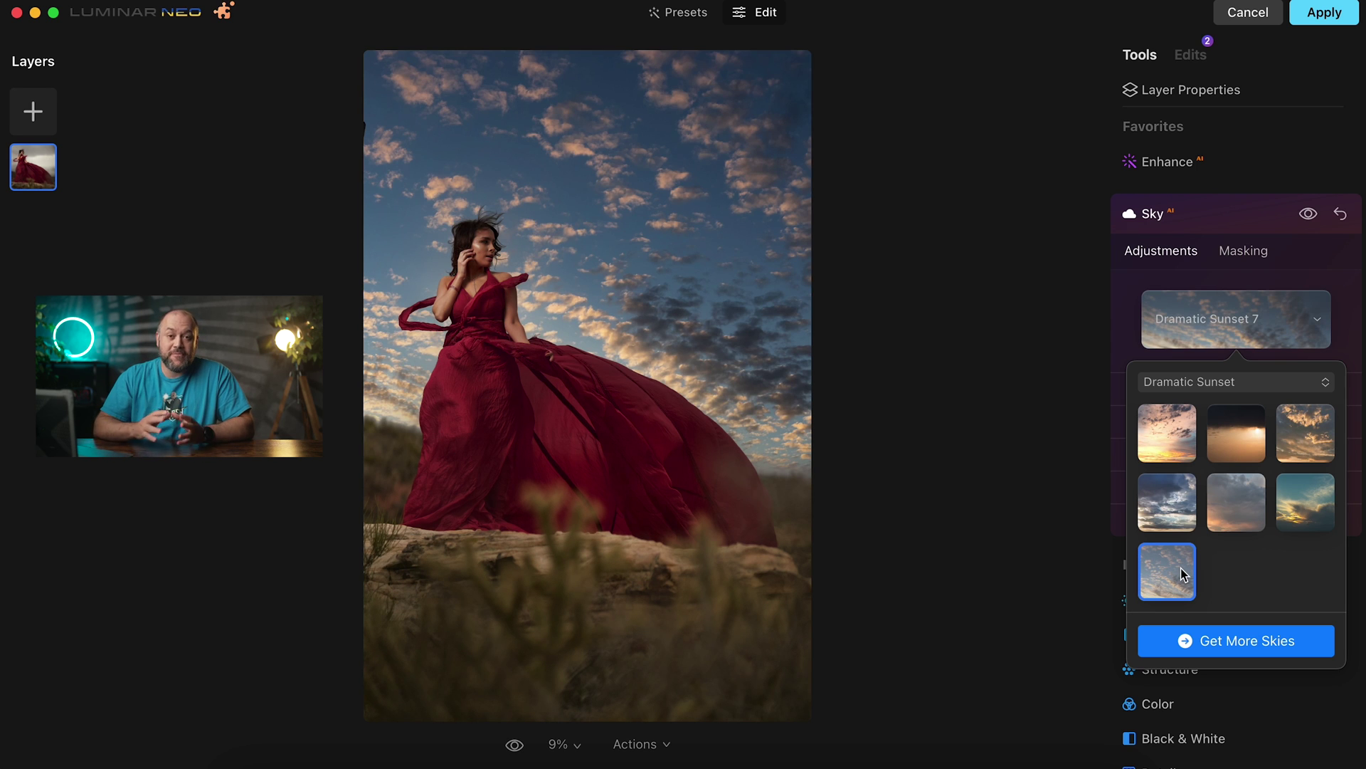
Set the new sky's Defocus to 70, Warmth to -48 and Brightness to 42
left_click(1205, 249)
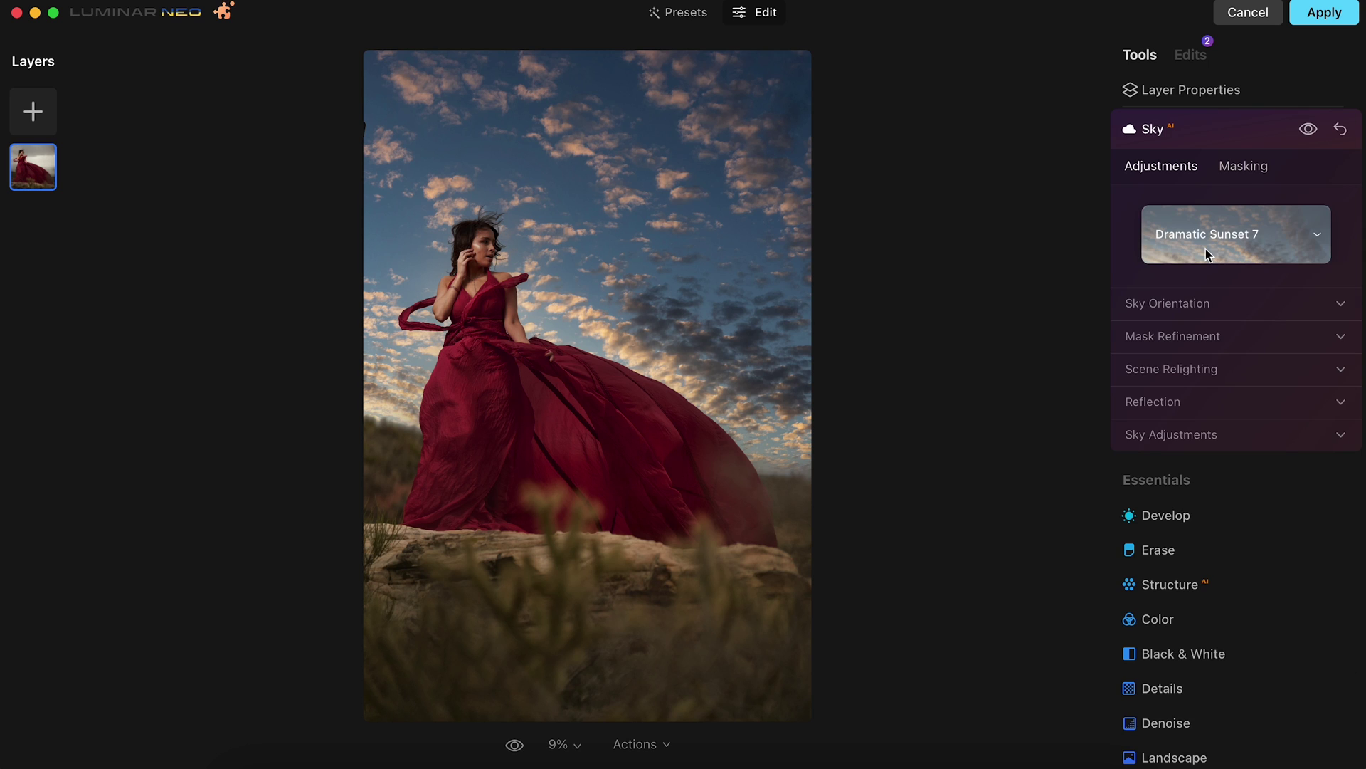
left_click(1187, 434)
left_click_drag(1149, 490, 1274, 496)
left_click_drag(1238, 609, 1193, 610)
left_click_drag(1236, 649, 1295, 653)
left_click(1210, 129)
In Develop Light, set Exposure to 0.18 and Smart Contrast to 11
left_click(1193, 207)
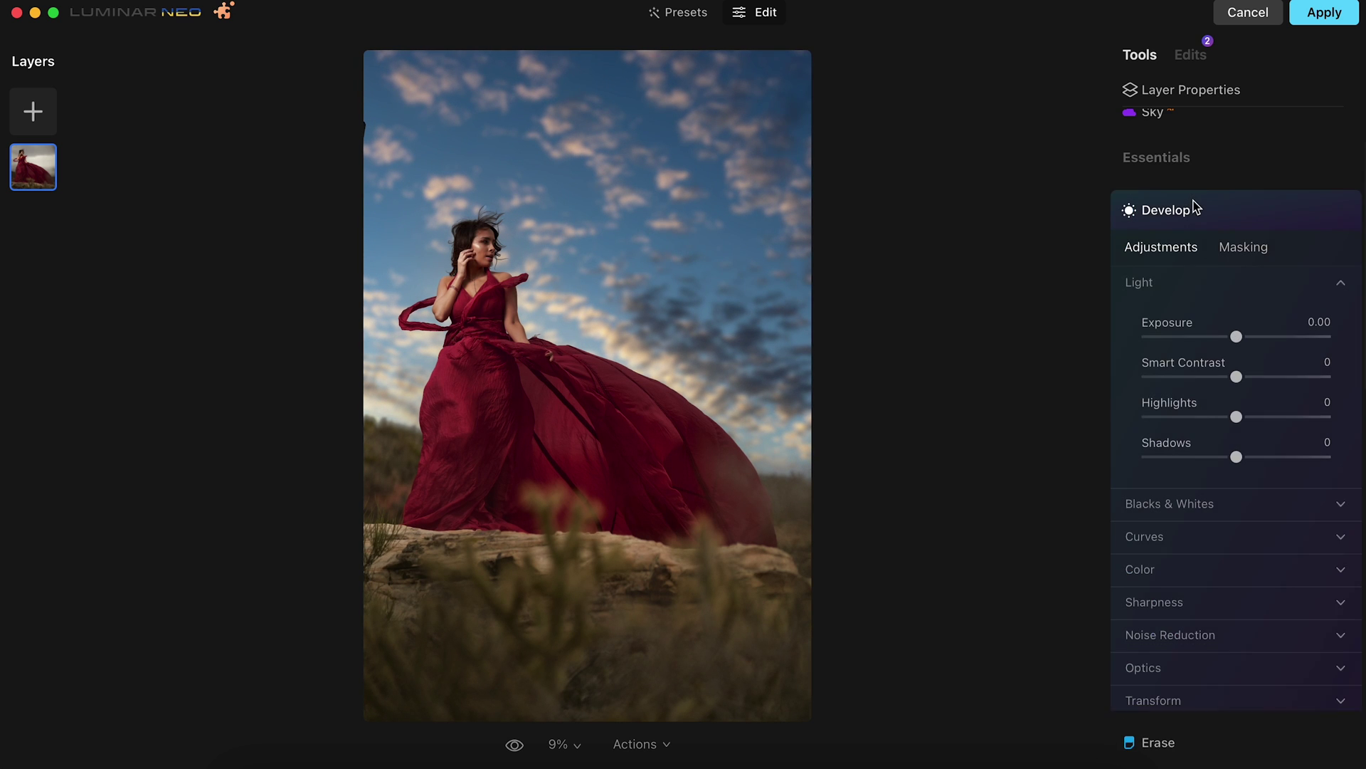
left_click_drag(1236, 342, 1239, 344)
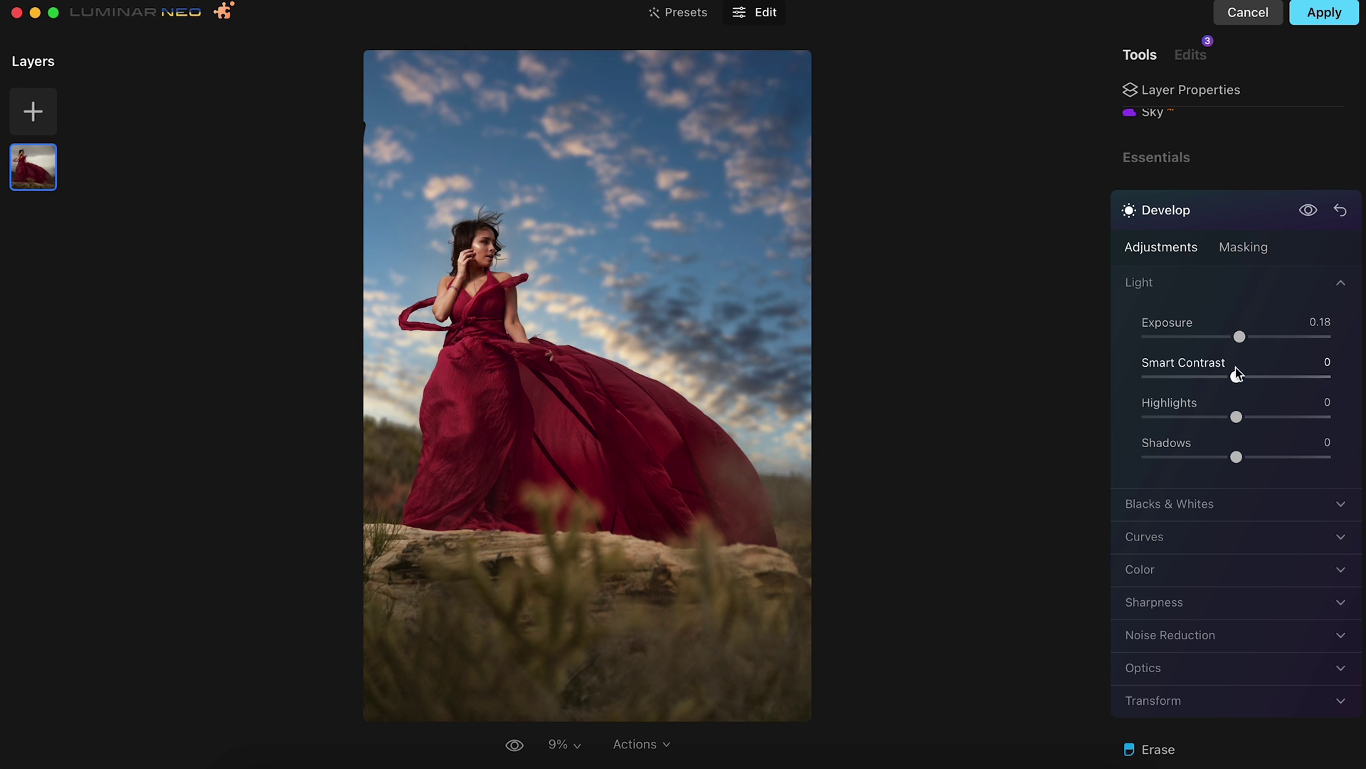
left_click_drag(1237, 379, 1249, 381)
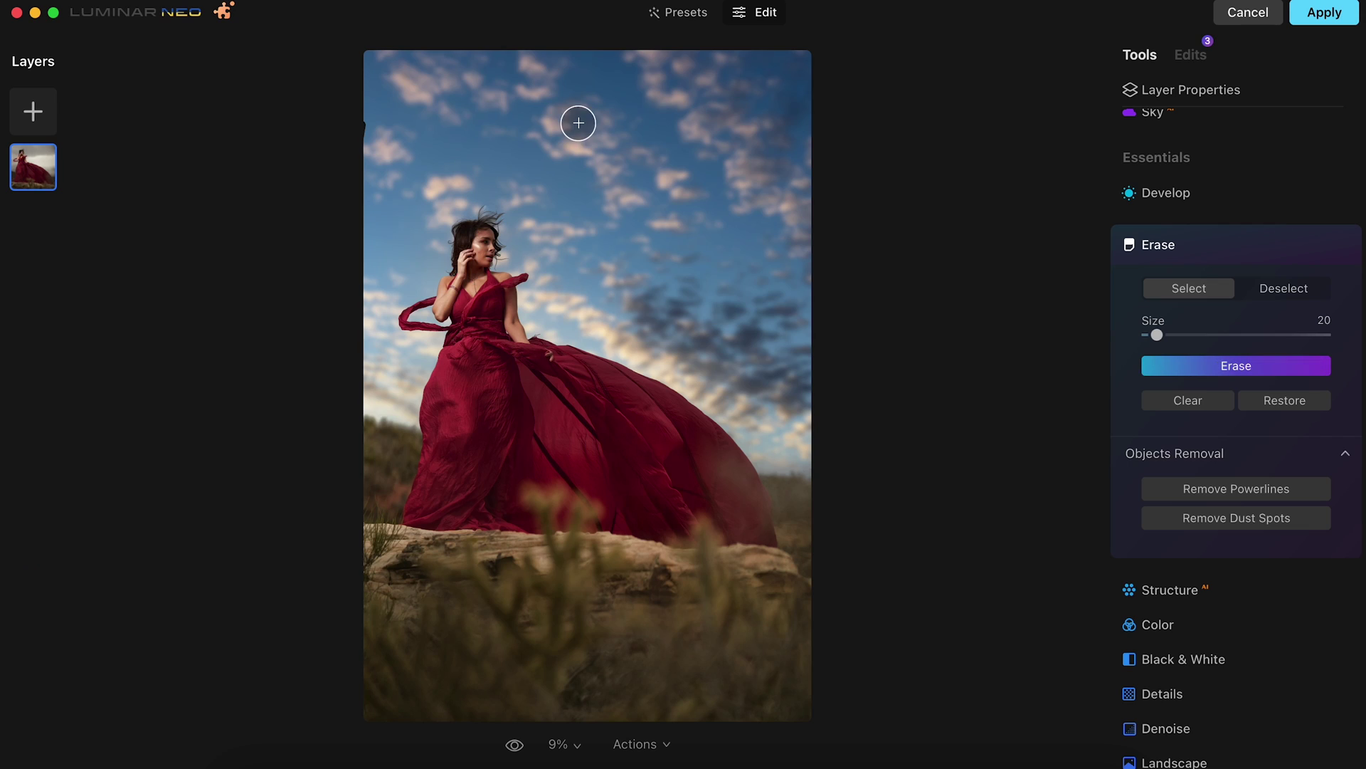
Erase the dark top-left notch, then set Structure Amount 12 and Boost 44
left_click_drag(364, 127, 365, 143)
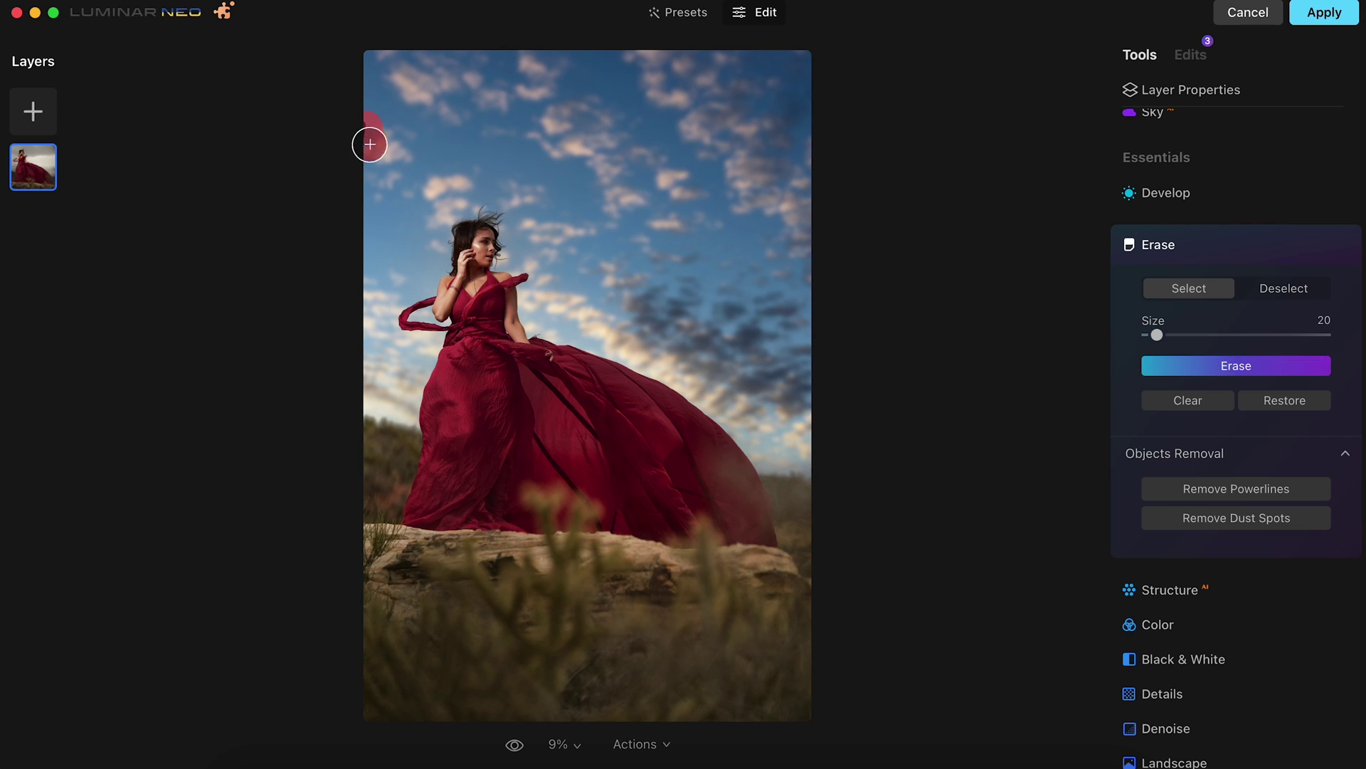
left_click(1208, 370)
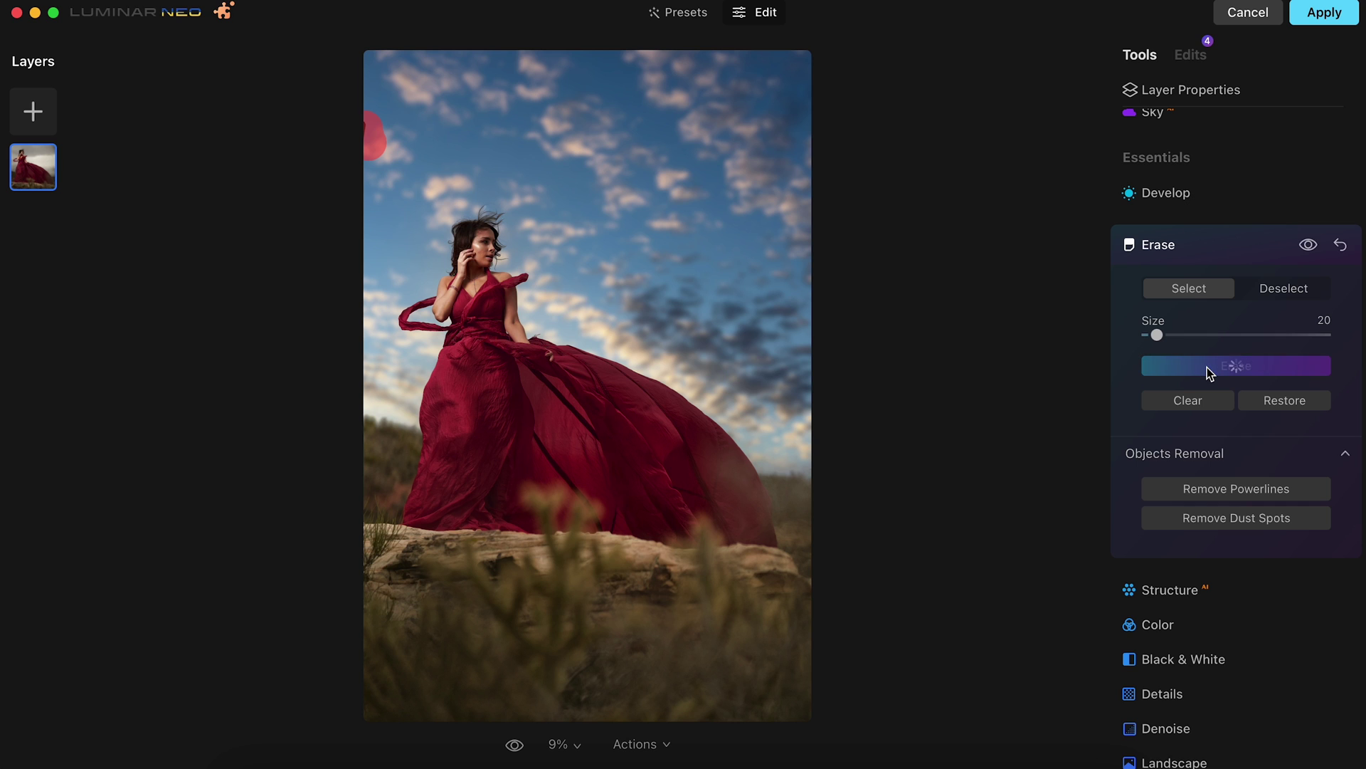
left_click(1170, 589)
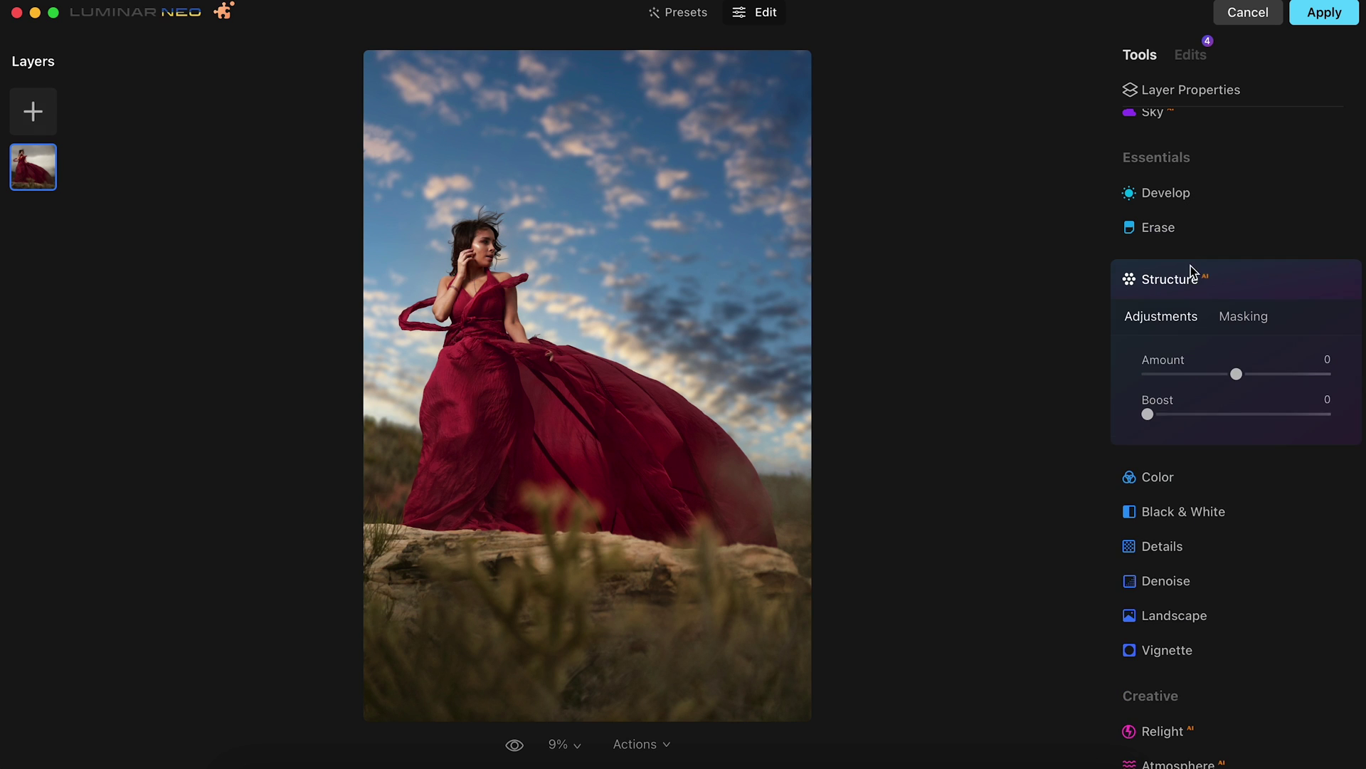
left_click_drag(1237, 375, 1249, 379)
left_click_drag(1155, 414, 1236, 421)
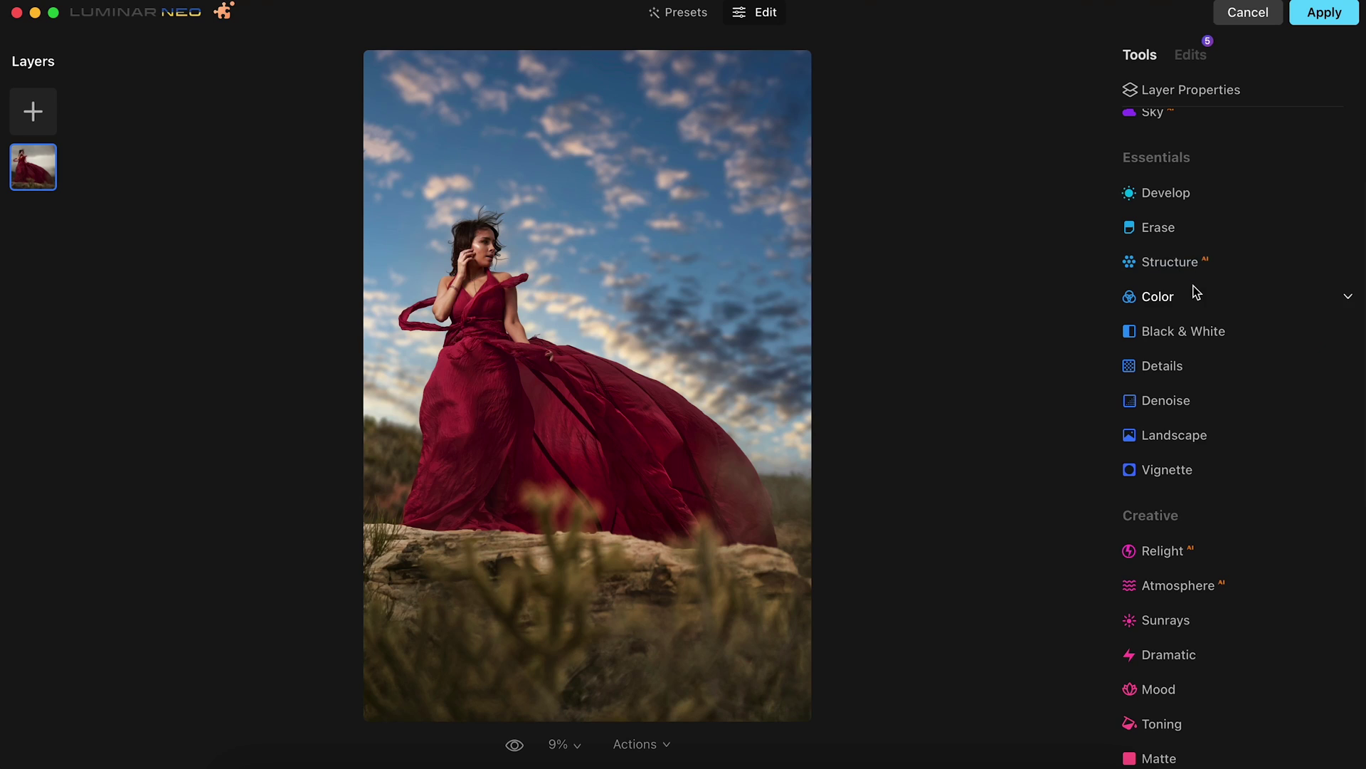
scroll(1193, 557, "down", 1)
Raise Relight AI's Brightness Near to 17 to lift the foreground subject
scroll(1192, 557, "down", 3)
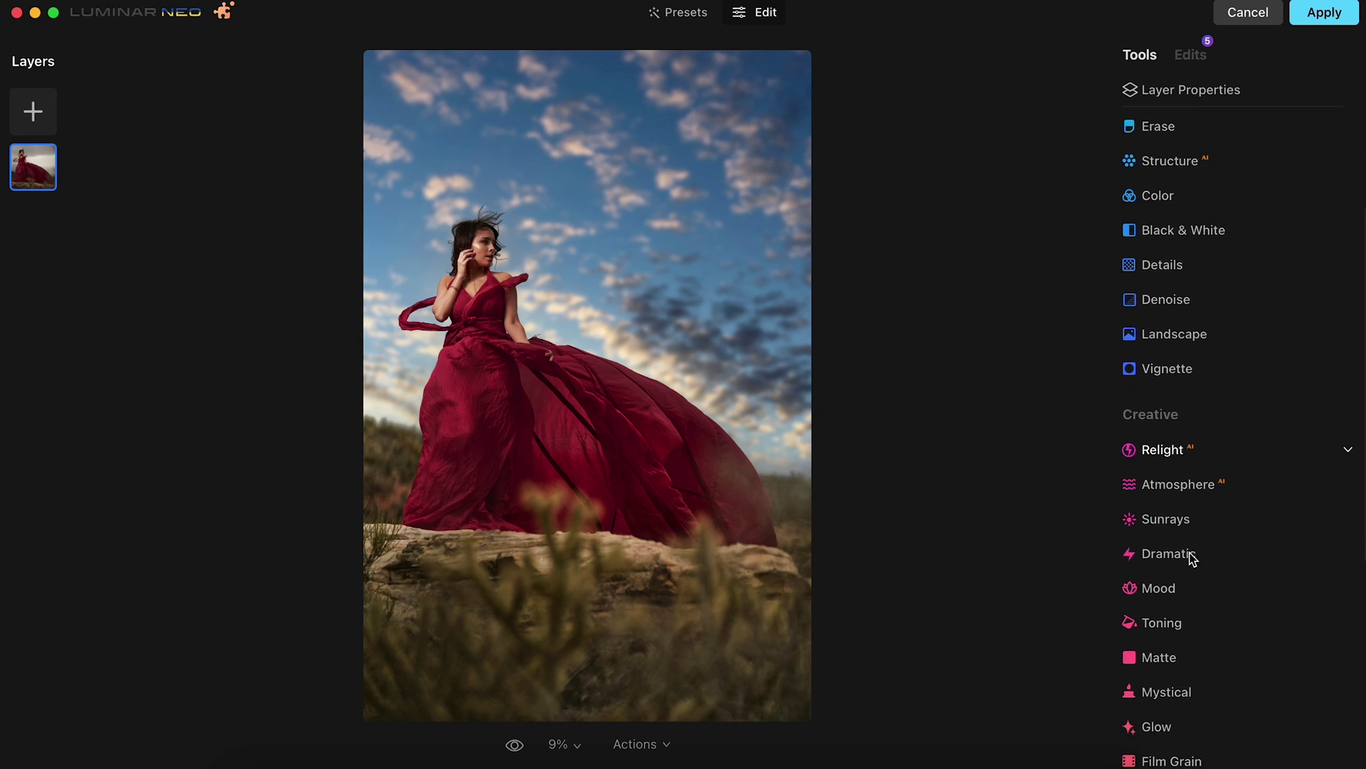
left_click(1175, 459)
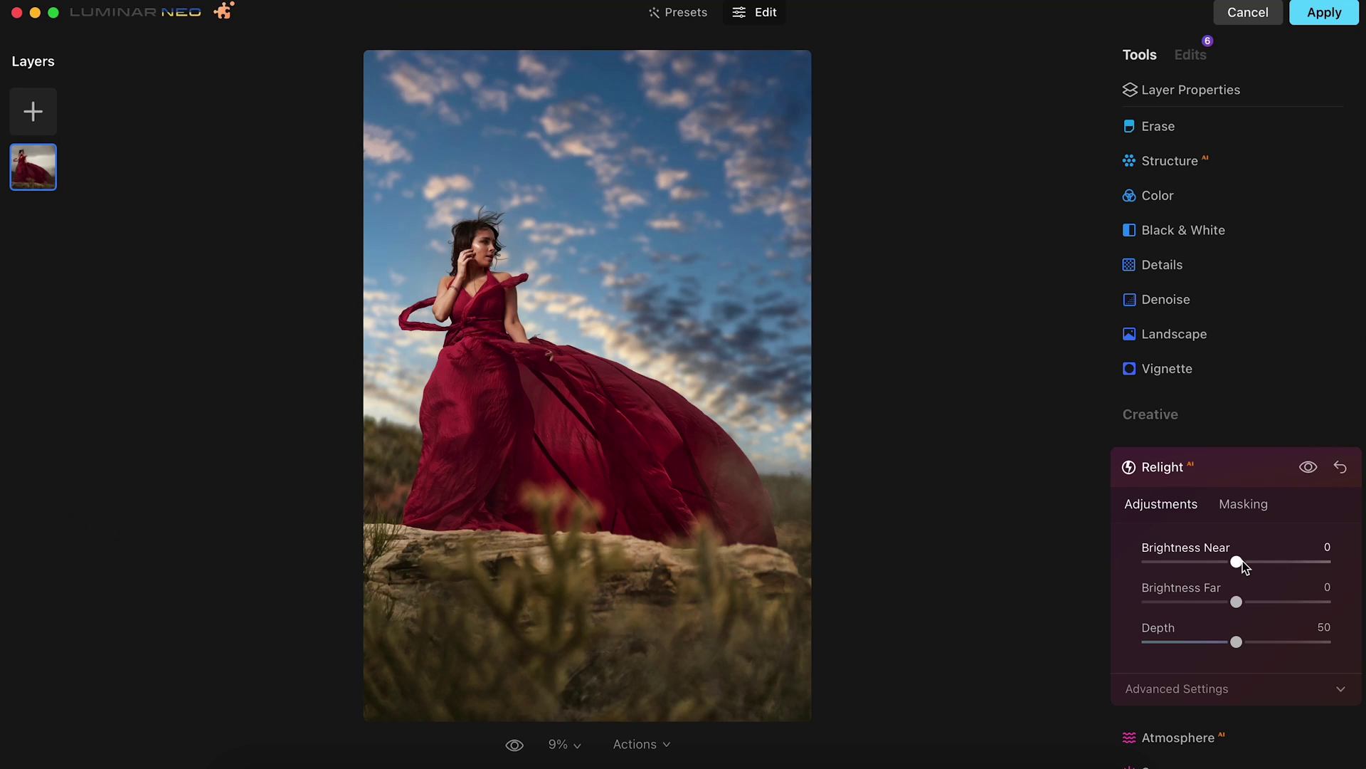
left_click_drag(1236, 562, 1252, 568)
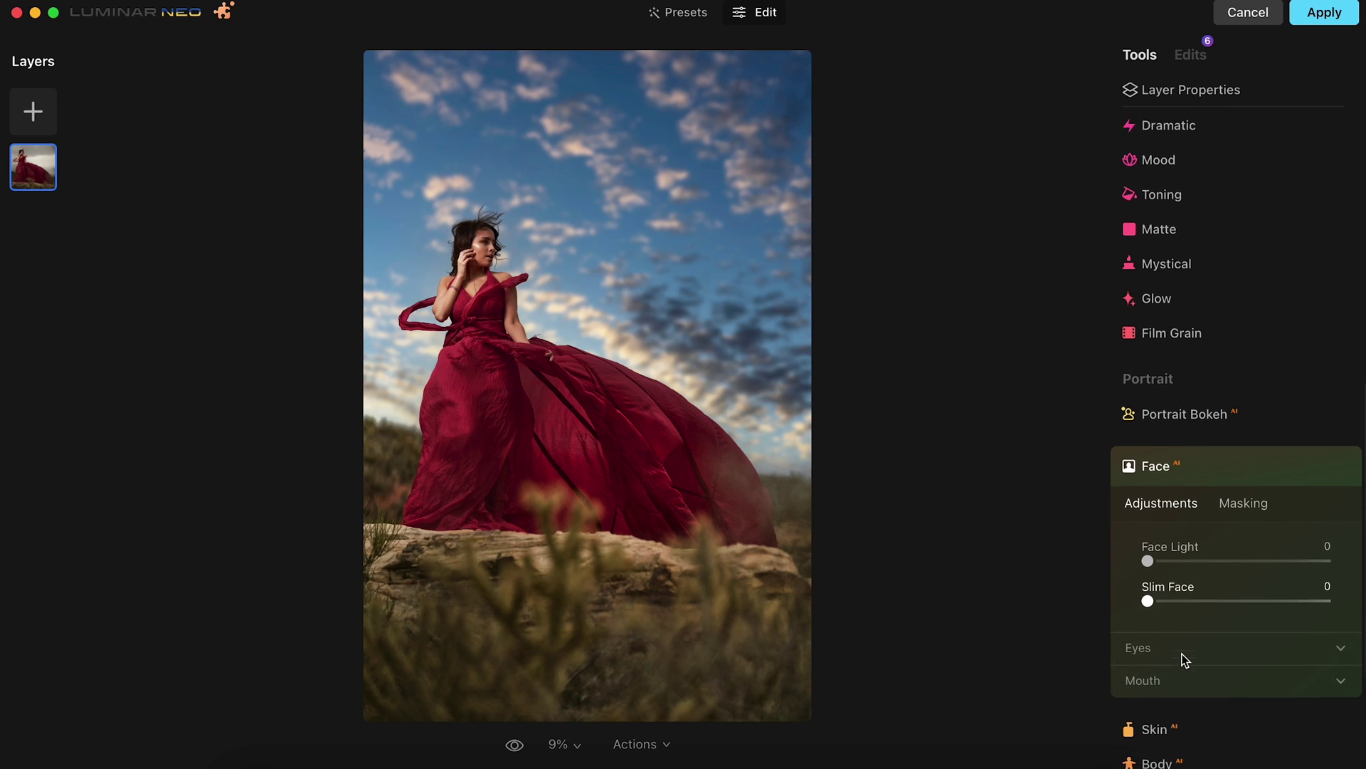
scroll(1185, 660, "down", 3)
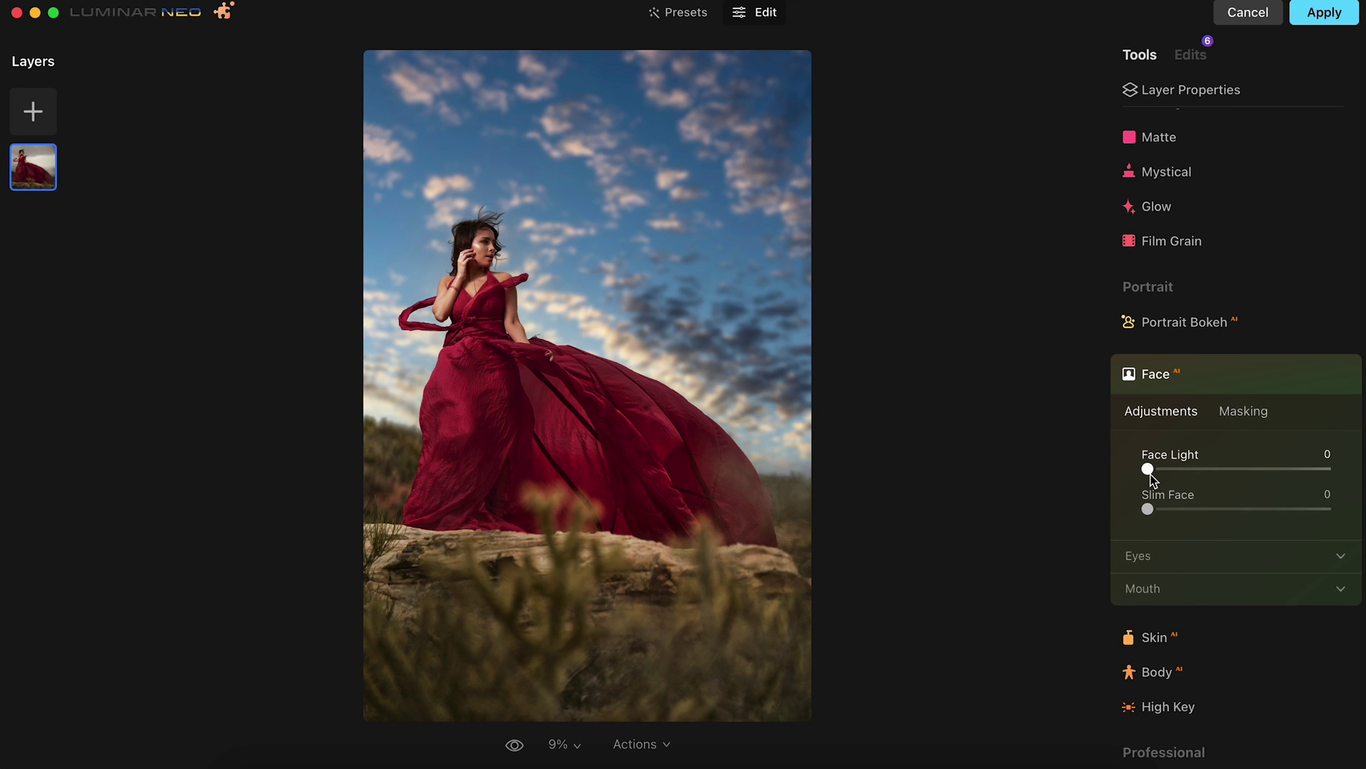
Set Face AI's Face Light to 40 to brighten the woman's face
left_click_drag(1150, 473, 1227, 473)
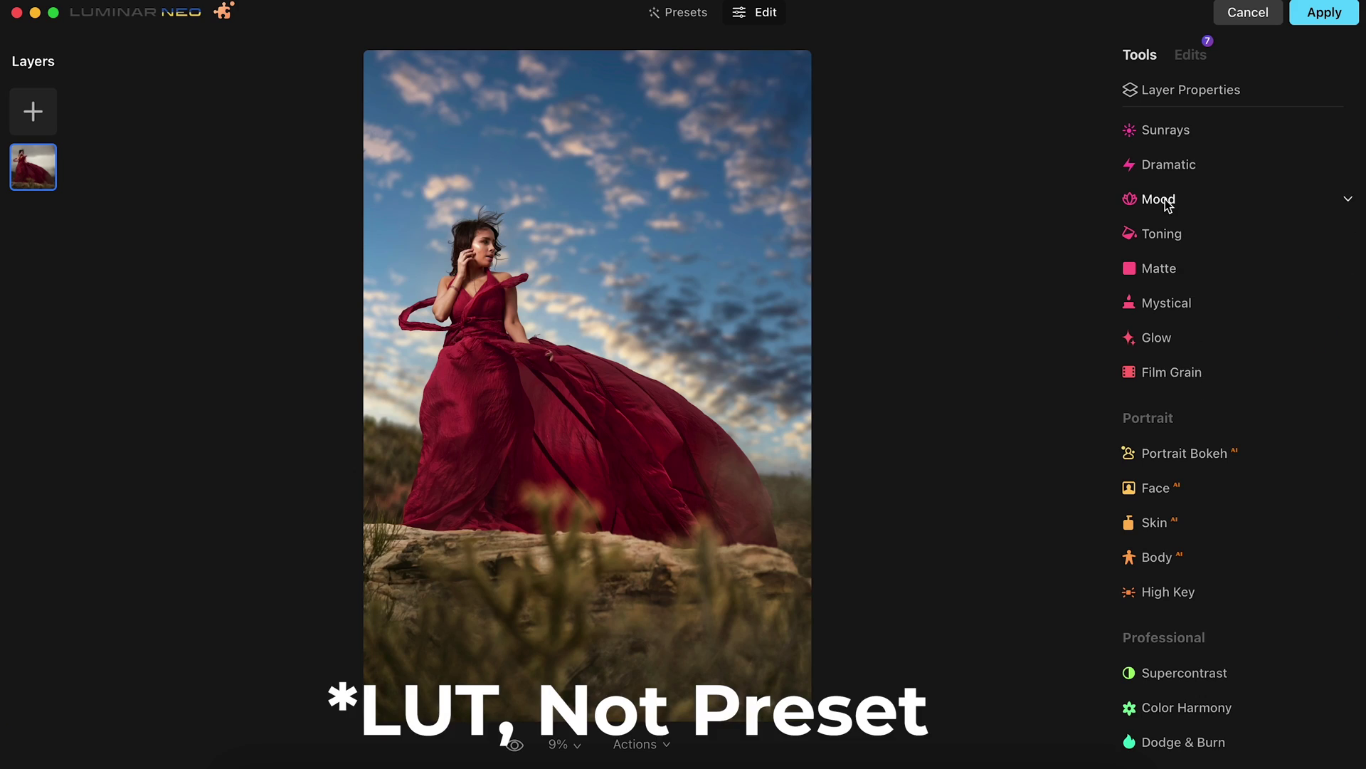
Apply the Santa Barbara Mood LUT at Amount 14 with Contrast 12
left_click(1160, 200)
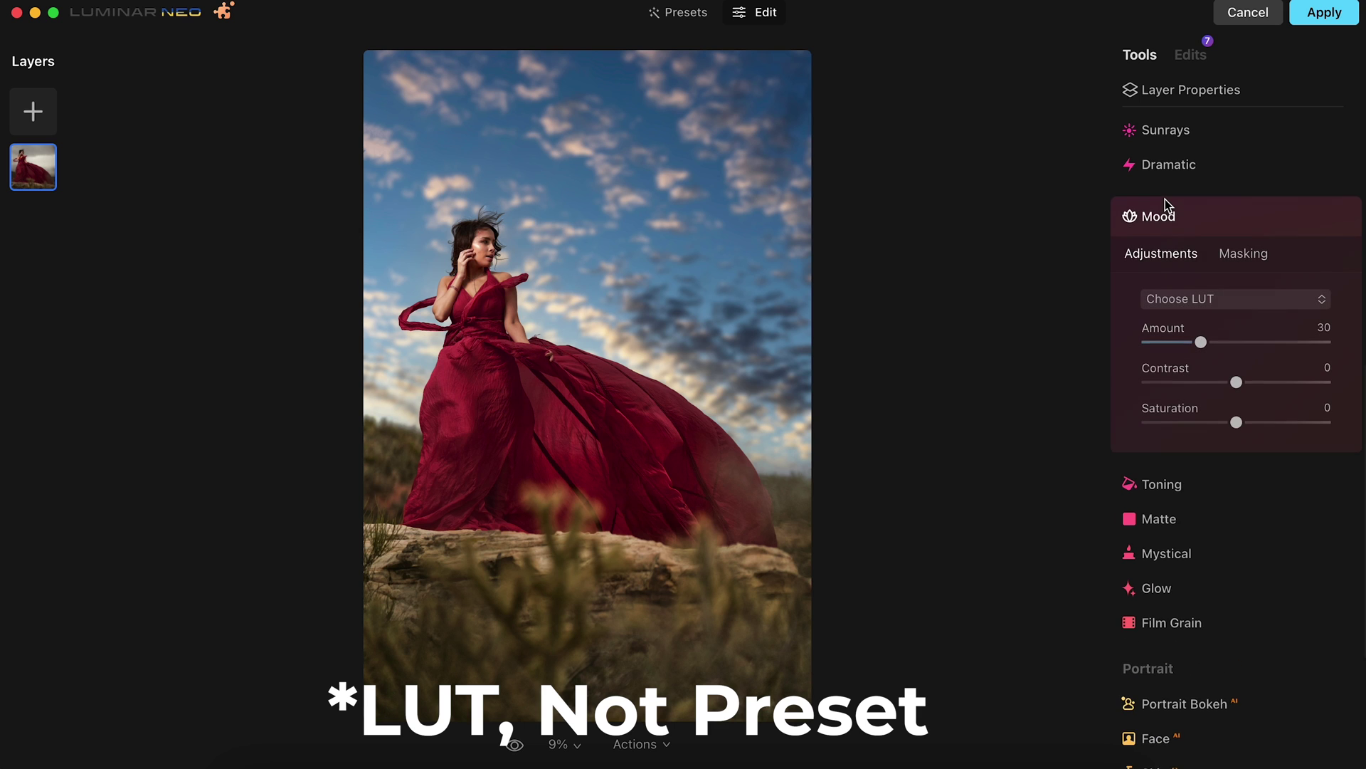
left_click(1230, 299)
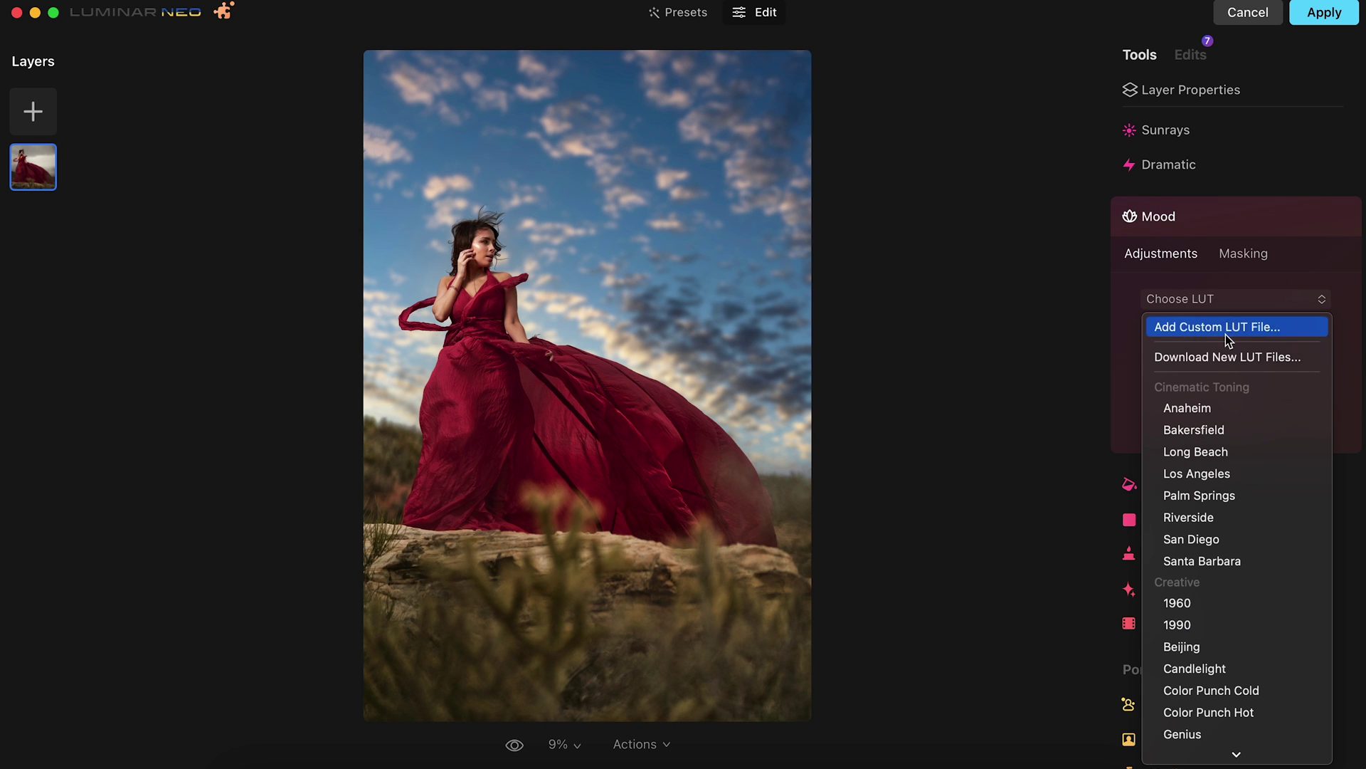
left_click(1208, 559)
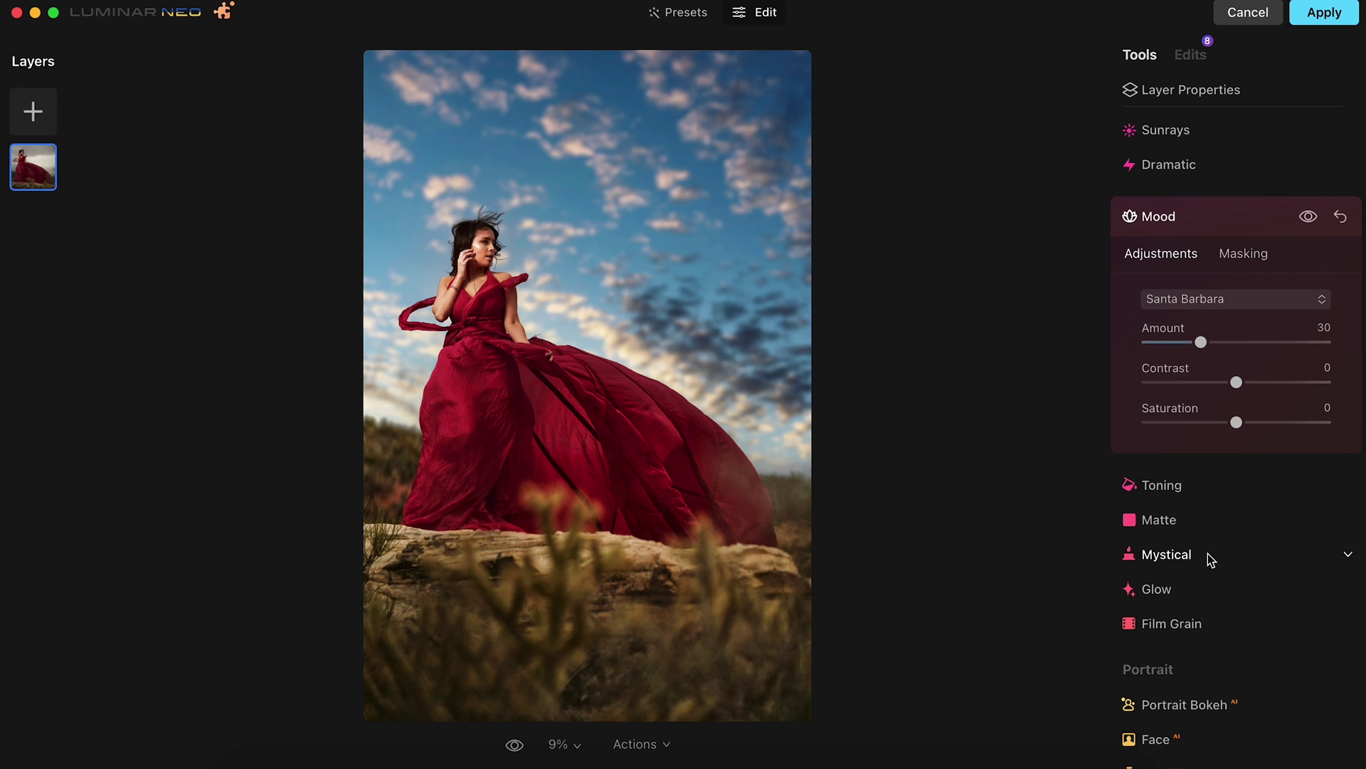
left_click_drag(1199, 342, 1172, 343)
left_click_drag(1236, 382, 1274, 384)
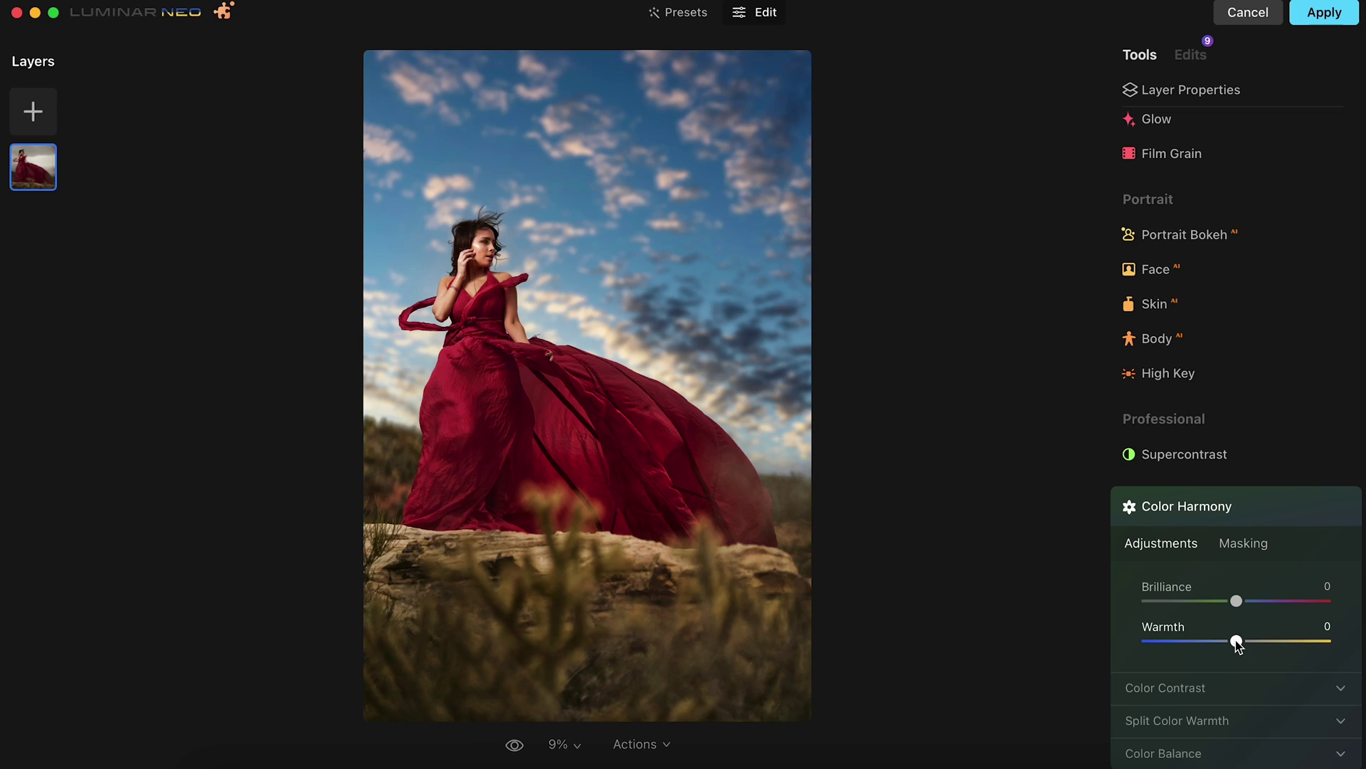
Set Warmth 41 and shadow balance Magenta-Green 1, Yellow-Blue 13, then compare with the original
left_click_drag(1235, 639, 1275, 645)
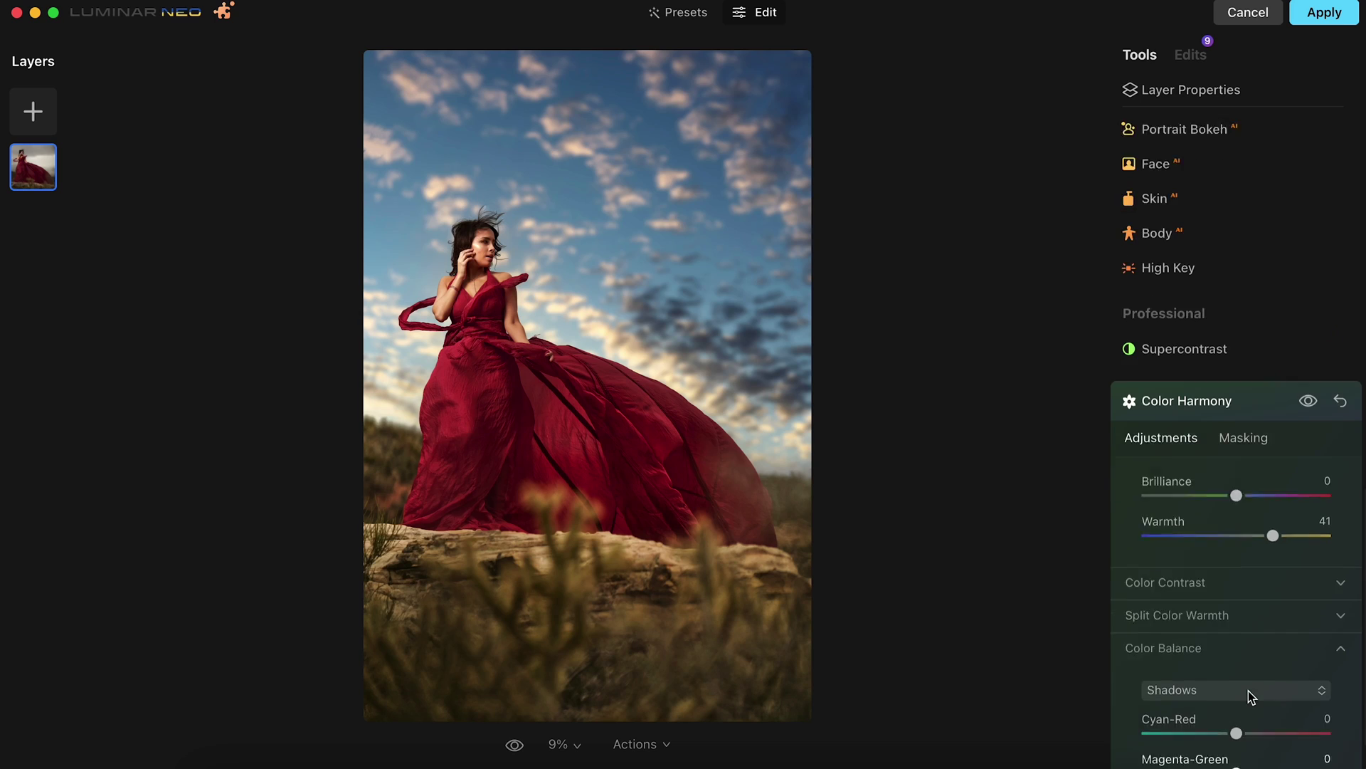
scroll(1248, 694, "down", 3)
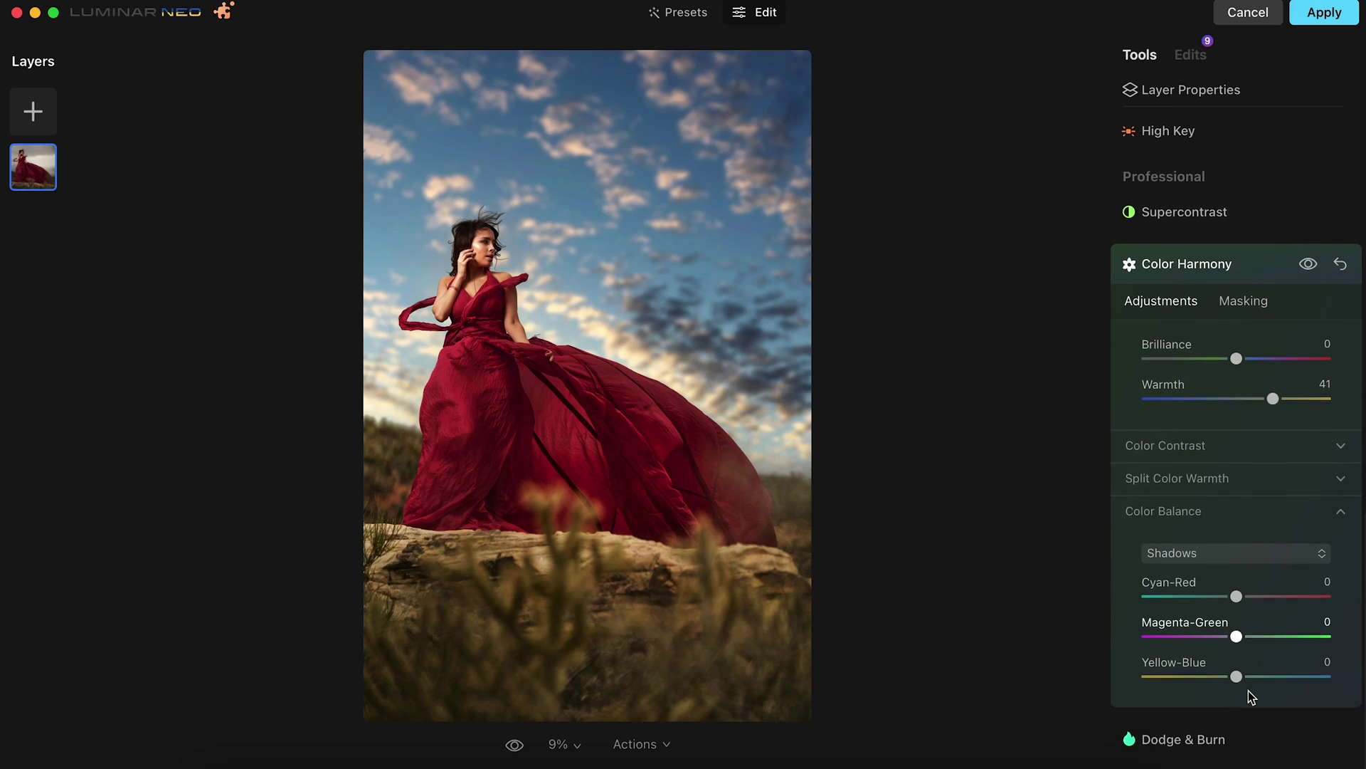
left_click(1237, 639)
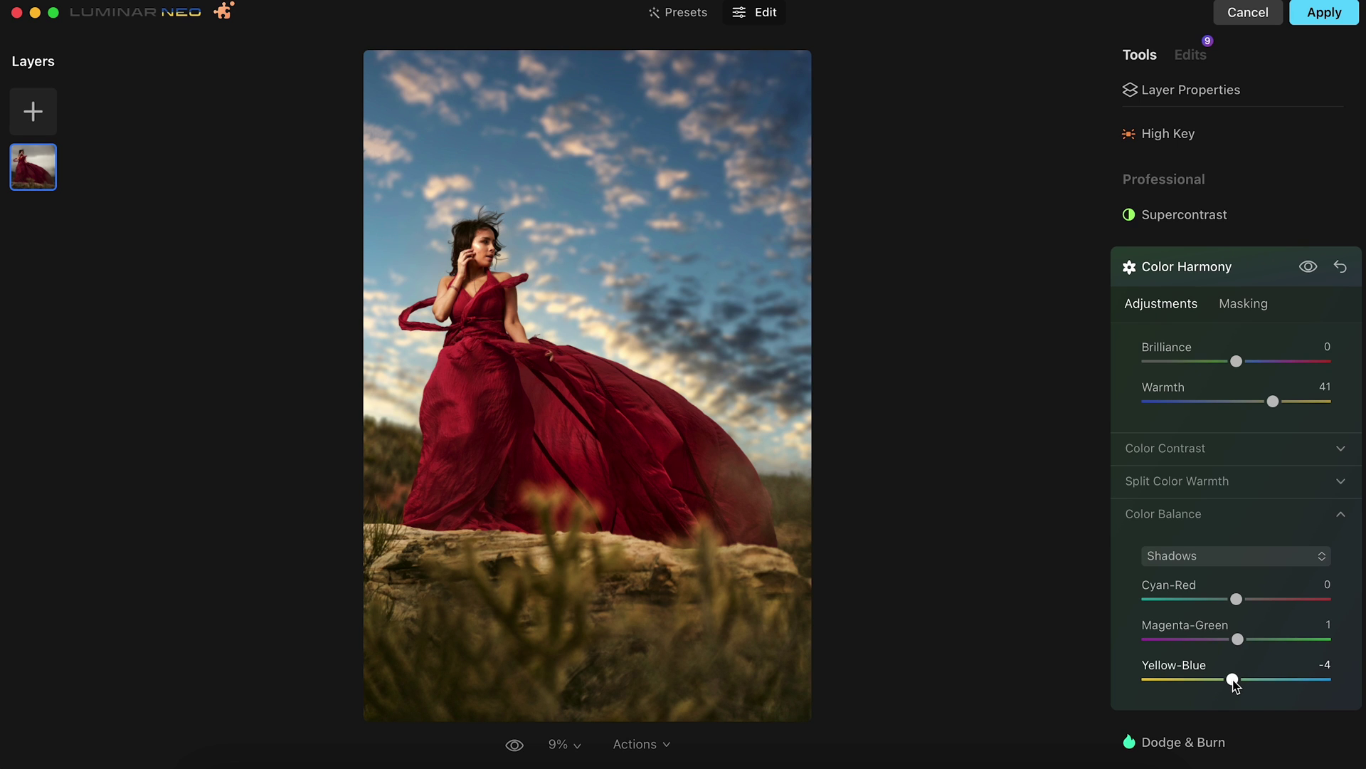
left_click_drag(1233, 682, 1251, 686)
left_click(515, 745)
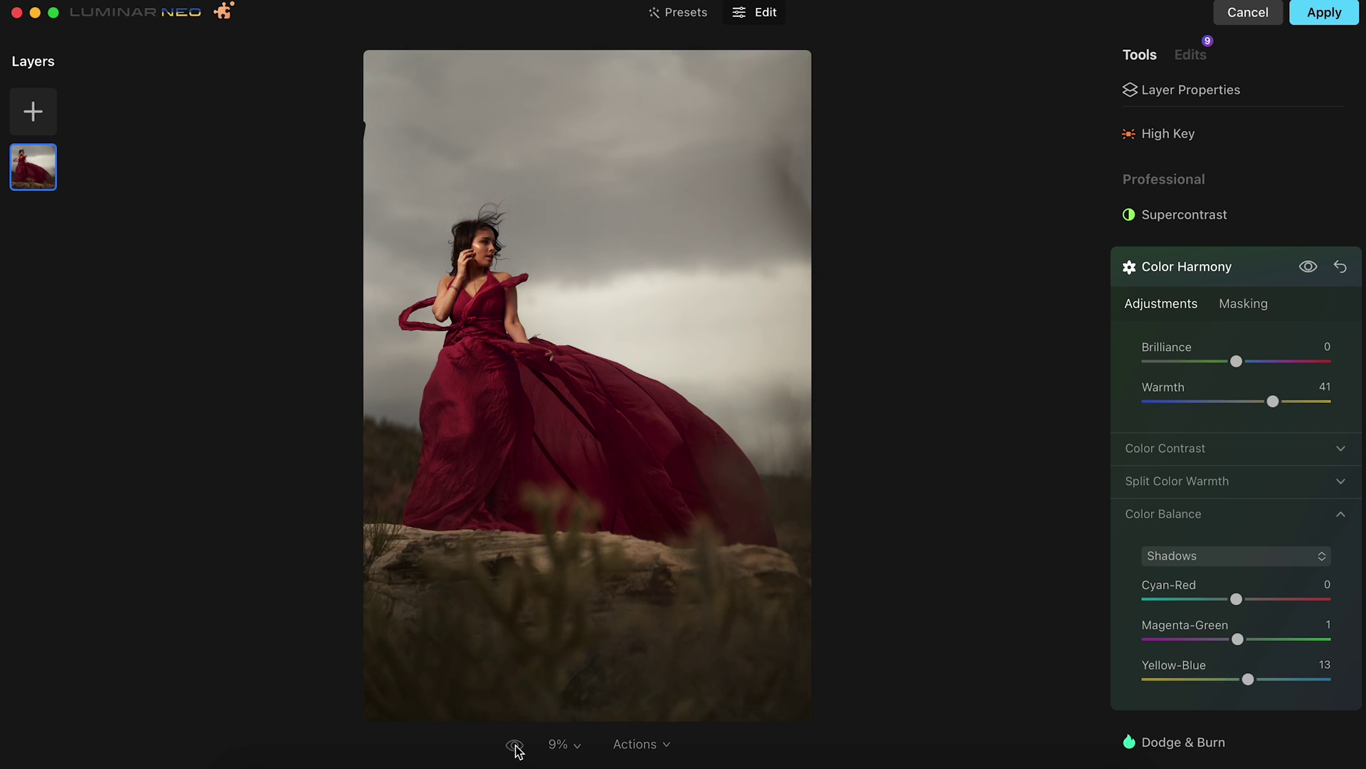
Toggle between the original and edited red-dress portrait to check the edits
left_click(515, 745)
left_click(515, 746)
left_click(515, 746)
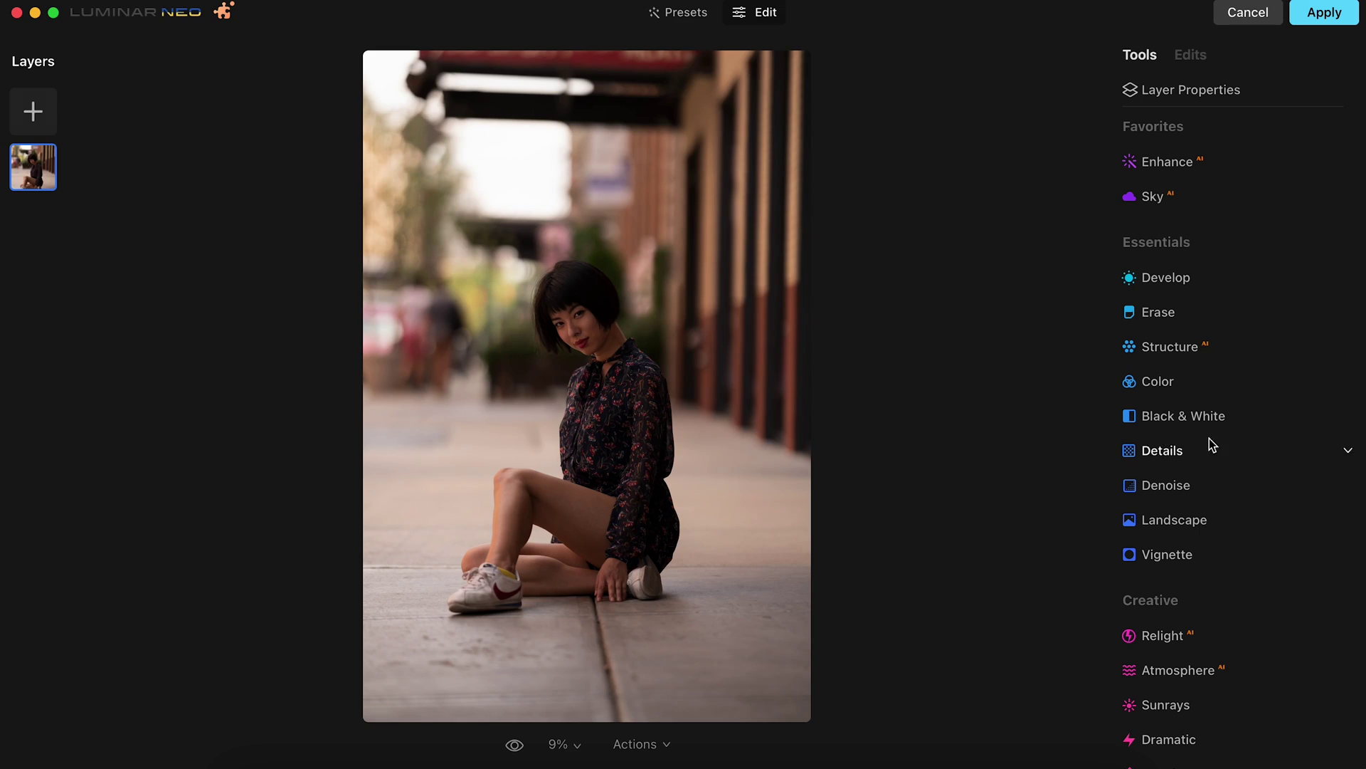
Relight the sidewalk photo: Brightness Near 57, Far -41, Depth 94, Dehalo 100
left_click(1186, 636)
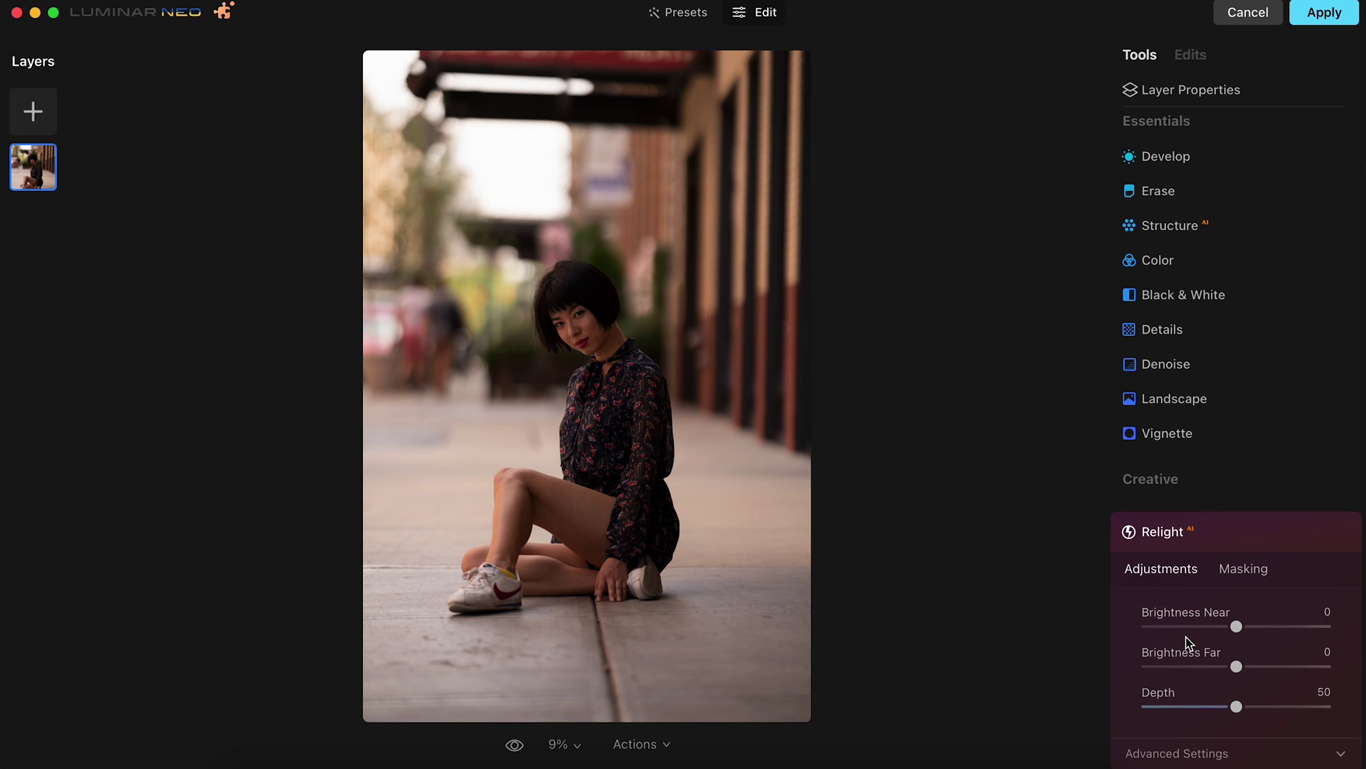
left_click(1238, 627)
left_click_drag(1279, 633, 1295, 629)
left_click_drag(1231, 667, 1328, 718)
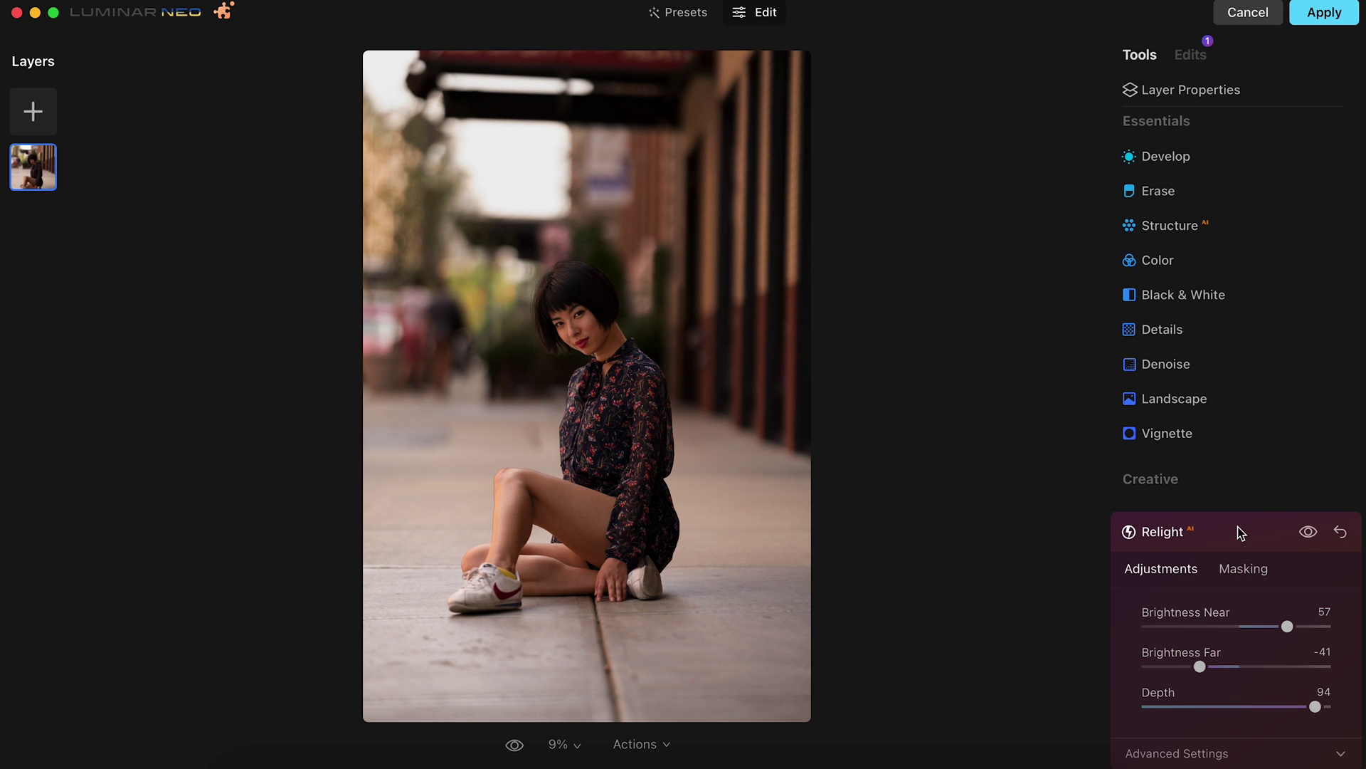
scroll(1240, 534, "down", 3)
left_click(1245, 572)
scroll(1245, 572, "down", 1)
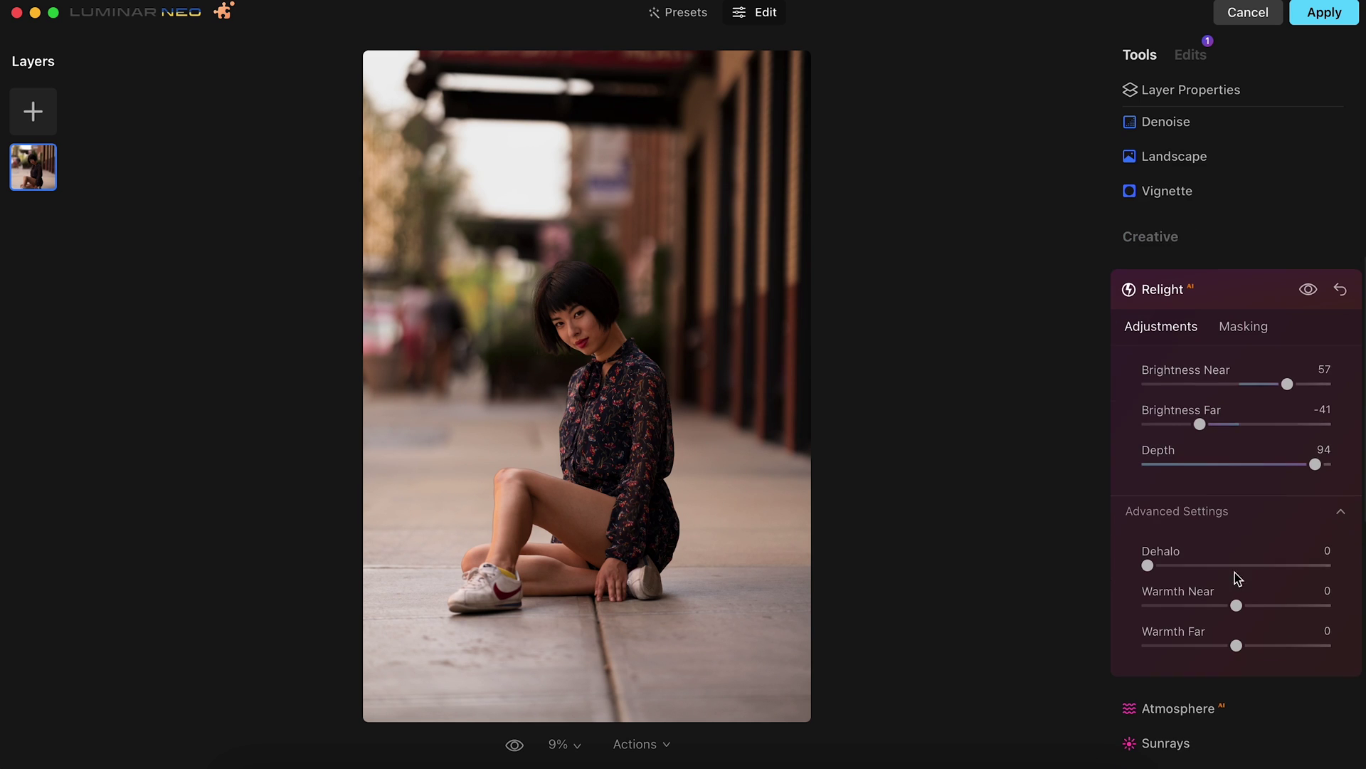
left_click_drag(1148, 565, 1349, 569)
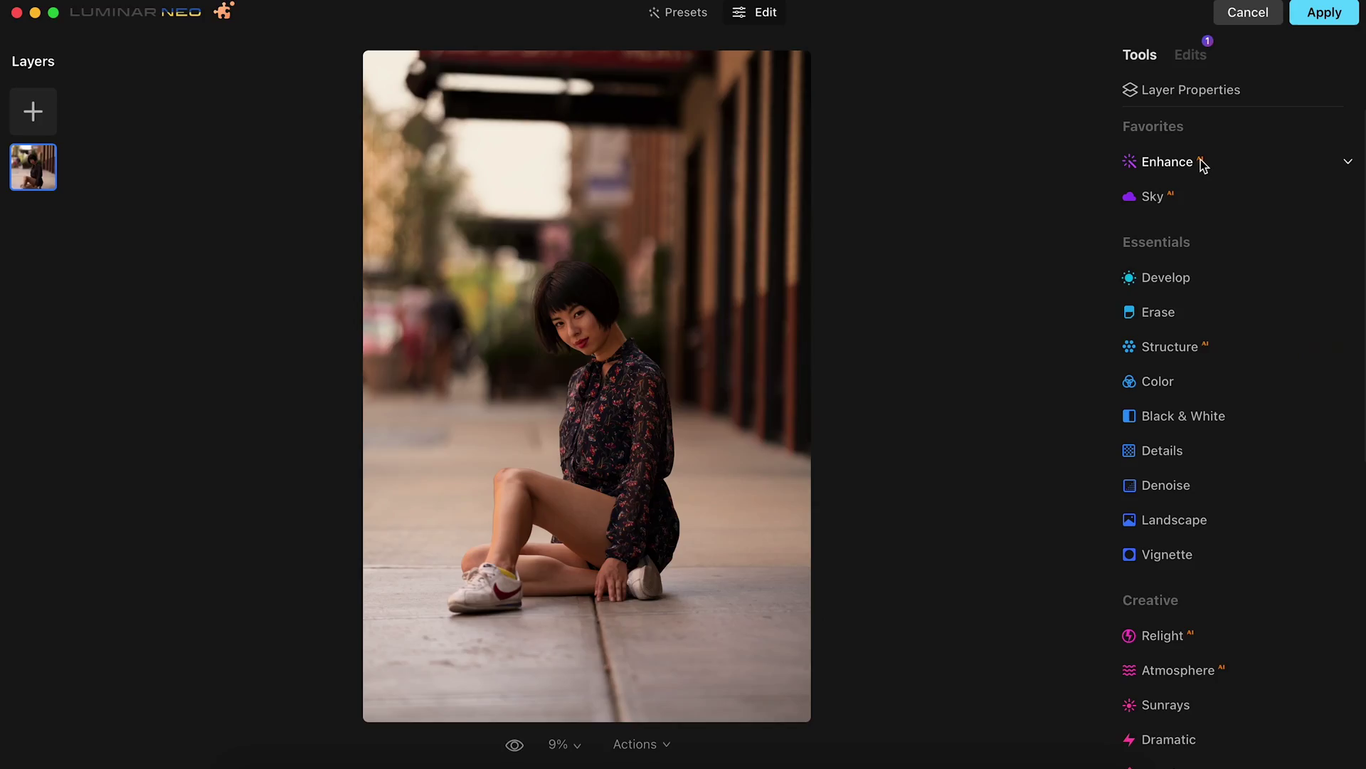
Raise Enhance Accent to about 67 and Structure Amount to 37
left_click(1199, 161)
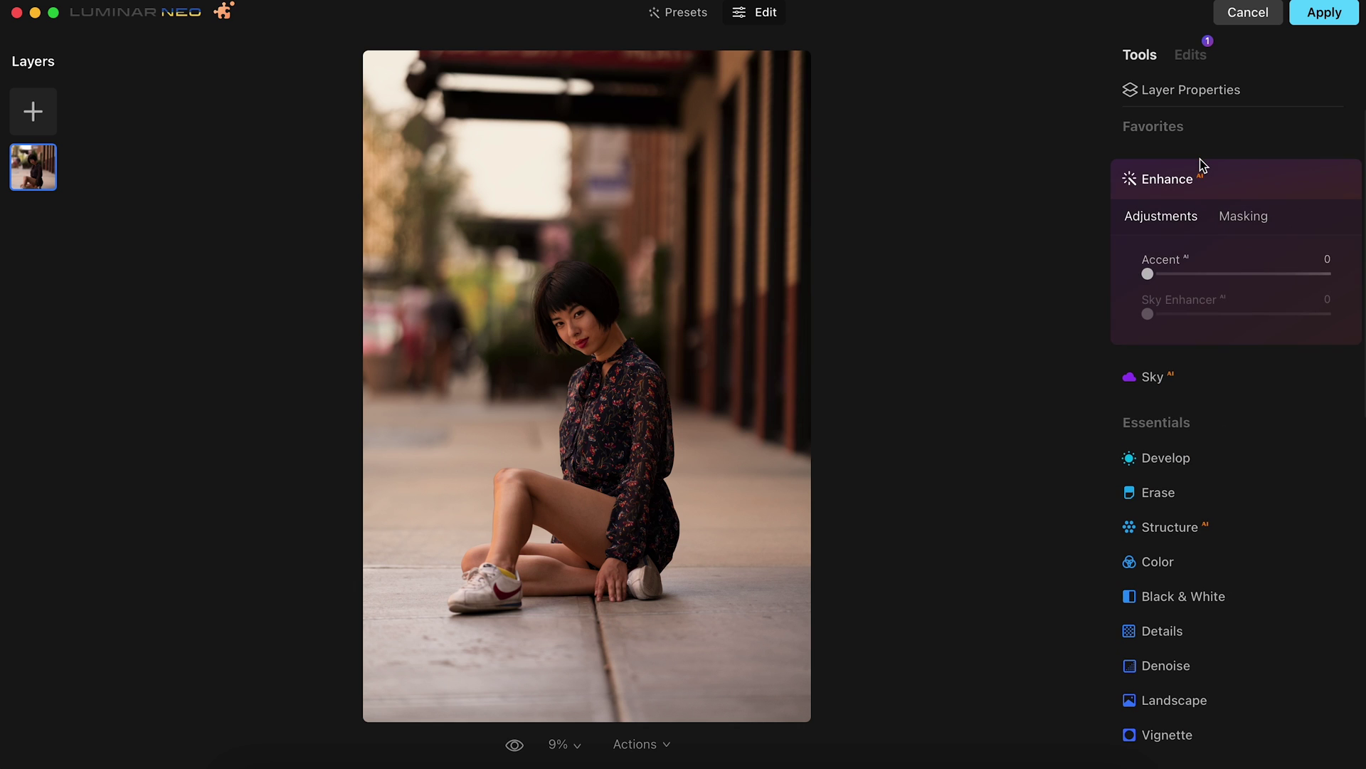
left_click_drag(1147, 274, 1274, 274)
left_click(1181, 526)
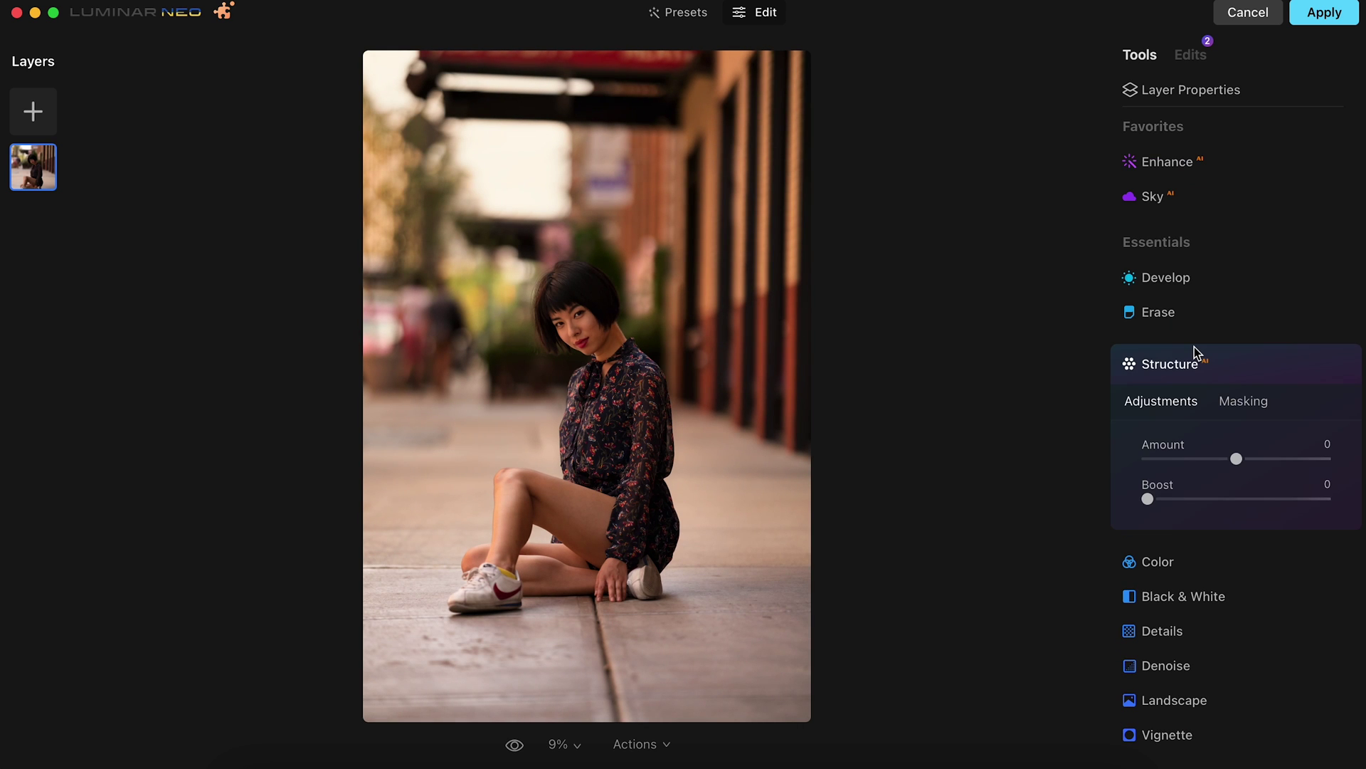
left_click(1237, 459)
left_click_drag(1271, 465, 1273, 462)
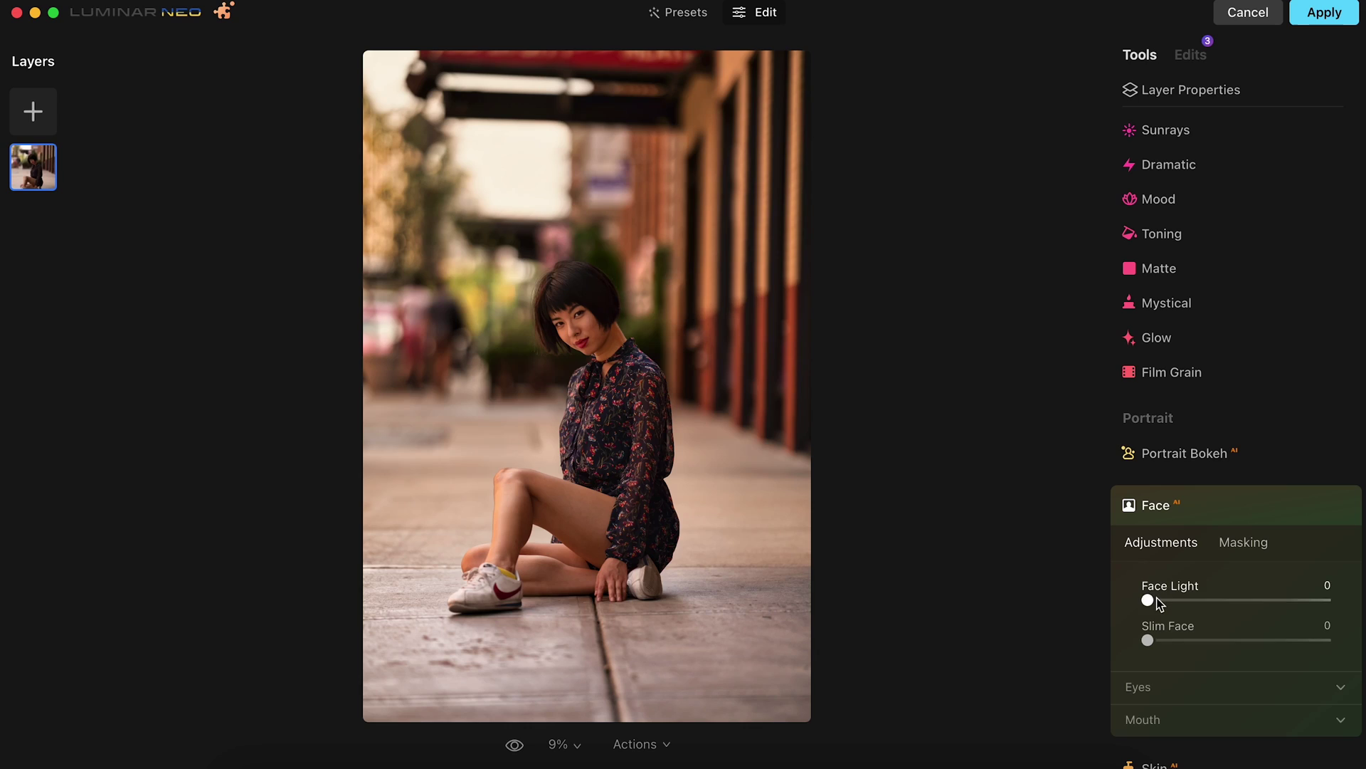
Raise Face Light in the Face tool to 13 to brighten the street portrait's face
left_click_drag(1148, 601, 1172, 601)
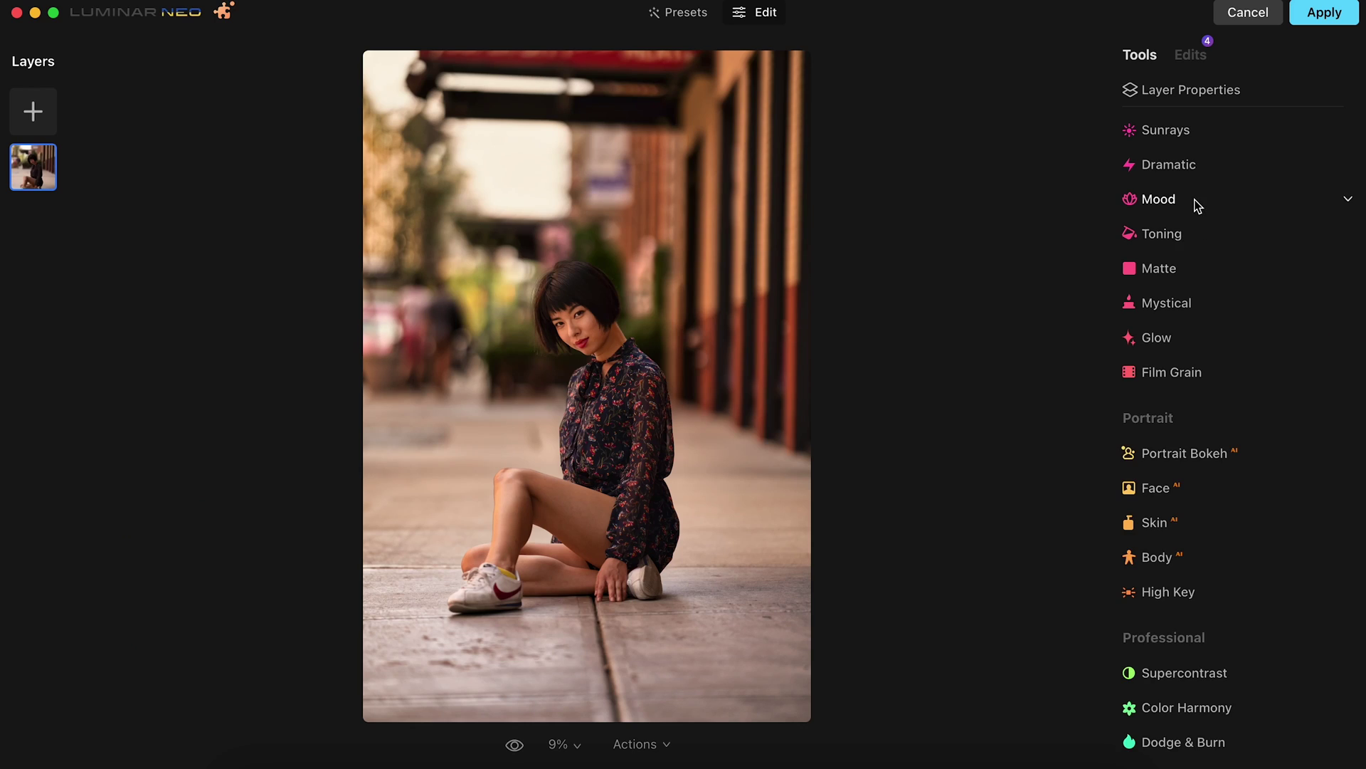
left_click(1193, 203)
Apply the Candlelight LUT in Mood and raise its Contrast to 32
left_click(1232, 304)
left_click(1210, 669)
left_click_drag(1236, 382, 1260, 385)
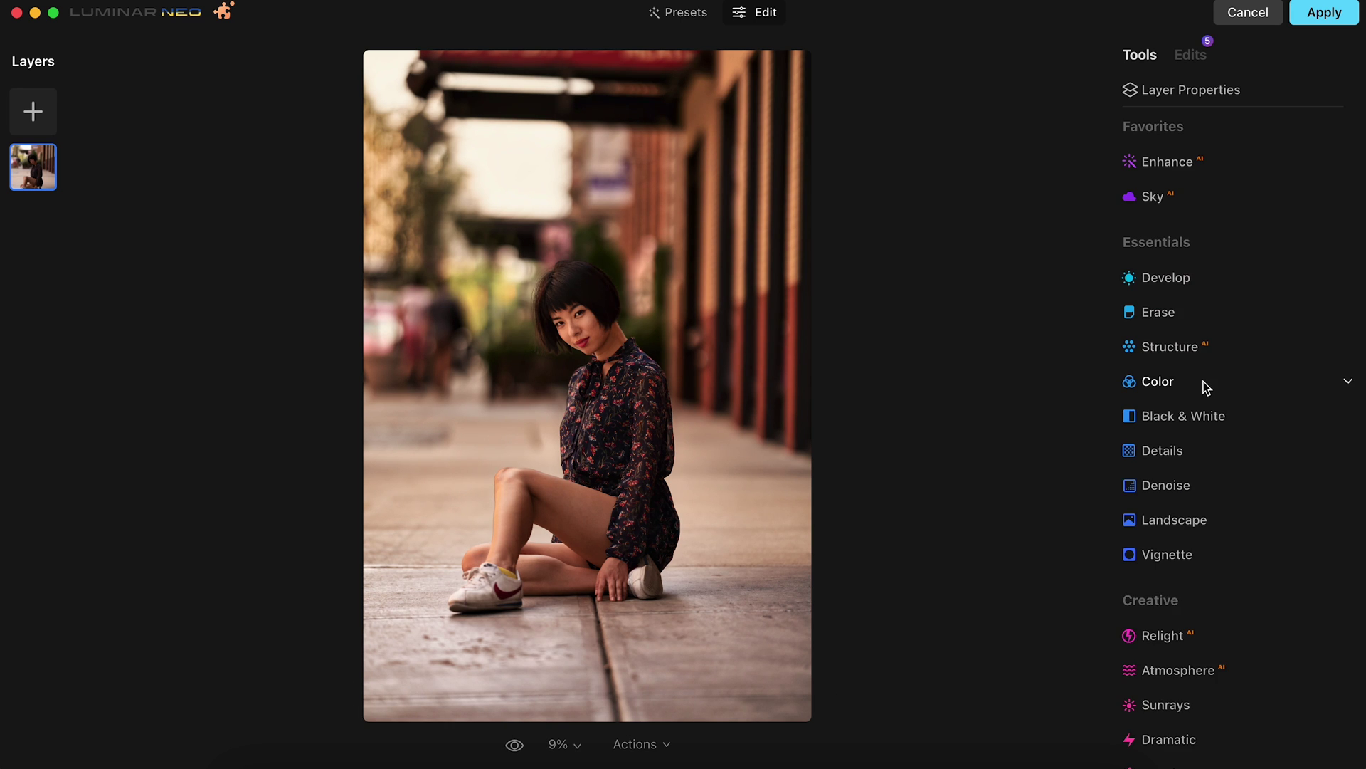
left_click(1205, 388)
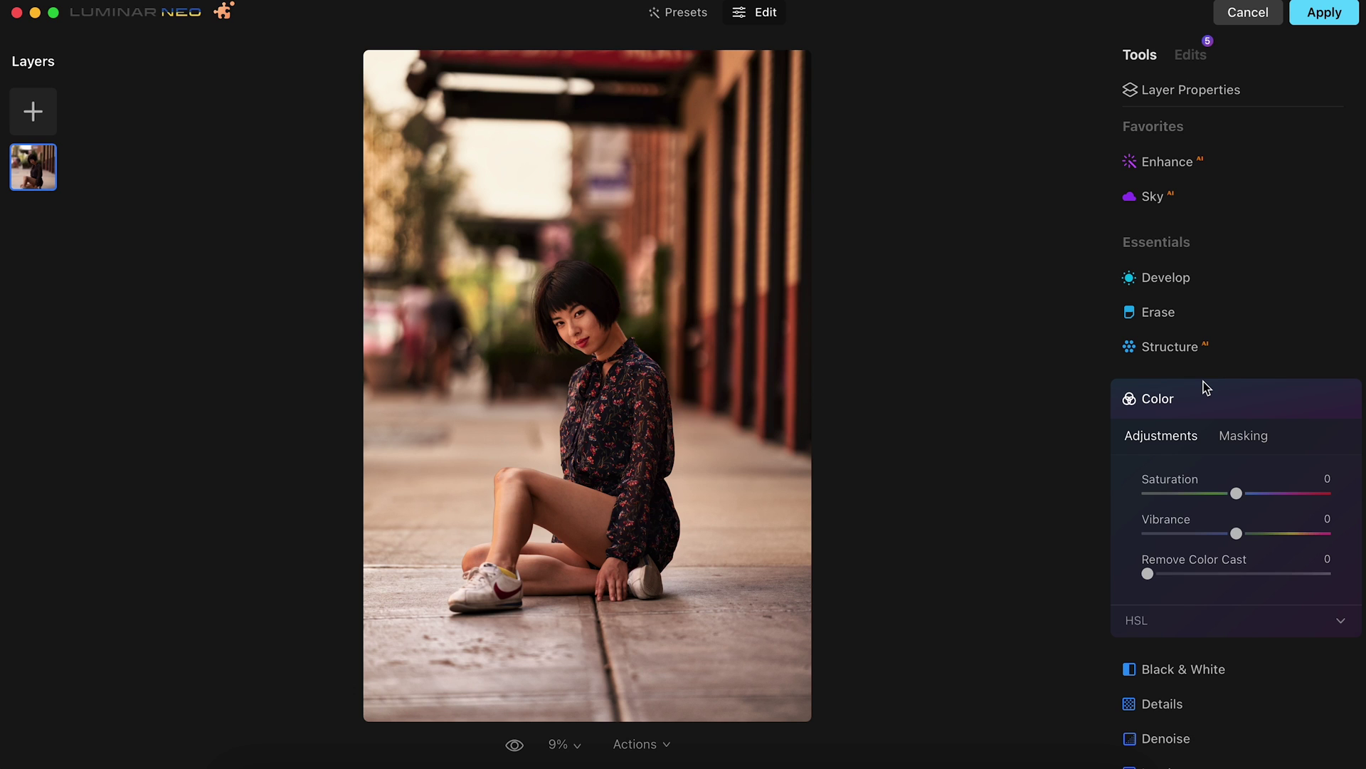
Set Remove Color Cast to 23 in the Color tool
left_click_drag(1178, 576, 1200, 578)
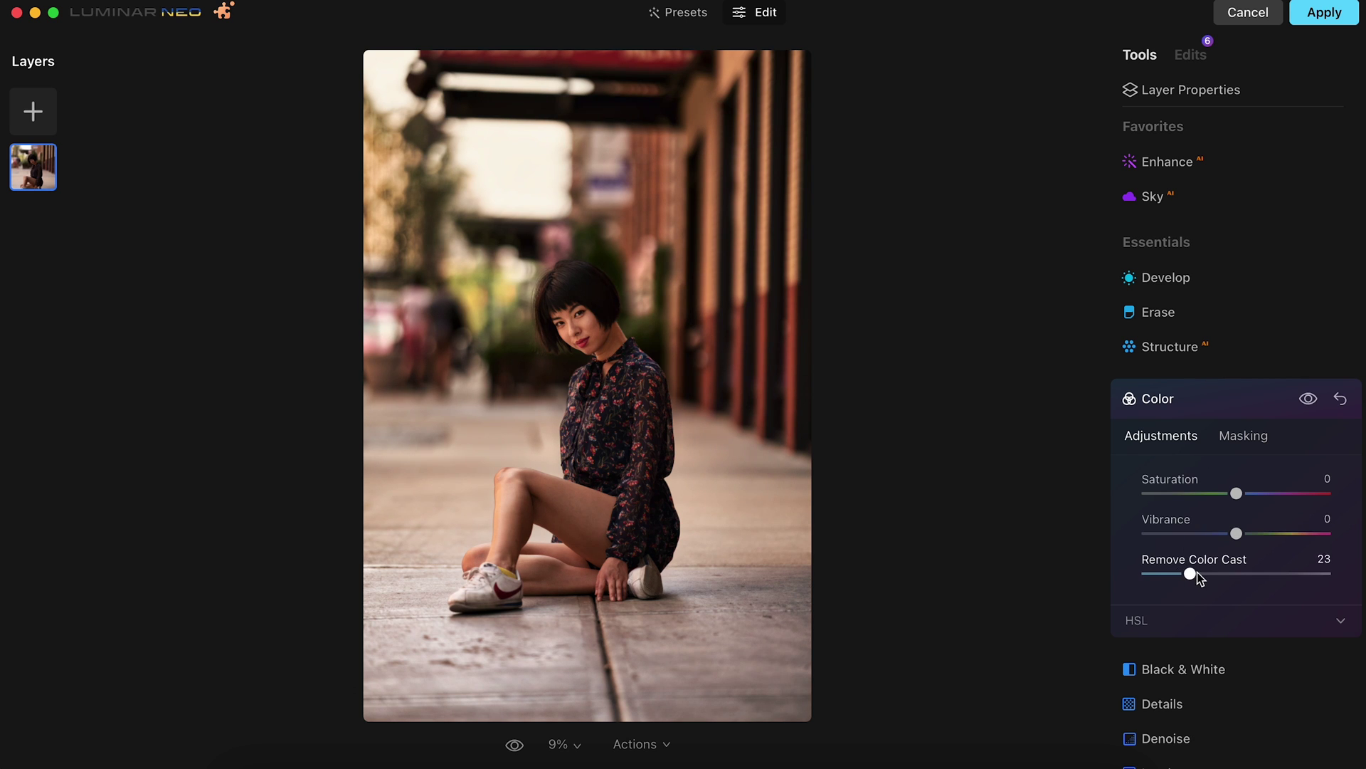
left_click(1186, 398)
left_click(1193, 278)
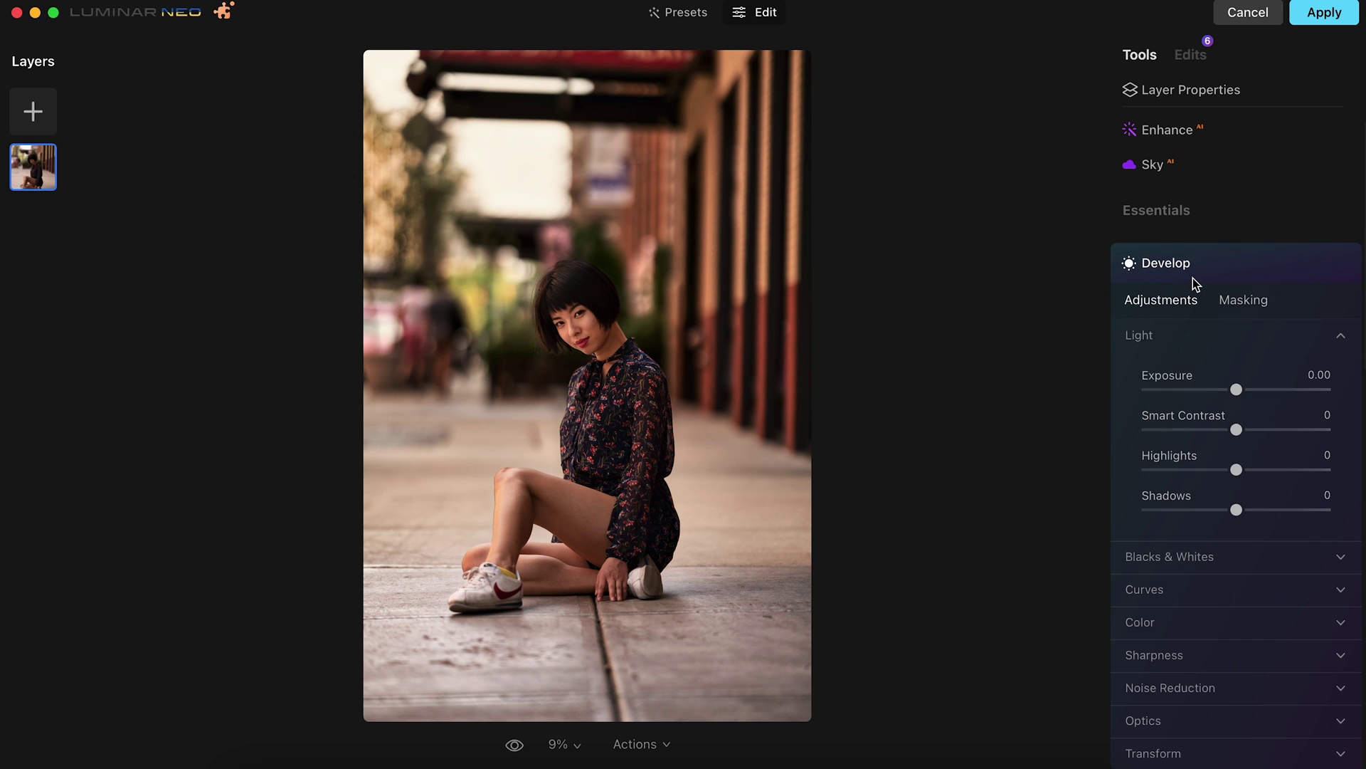
Cool the Develop Color Temperature to about -22 and compare before and after
left_click(1206, 622)
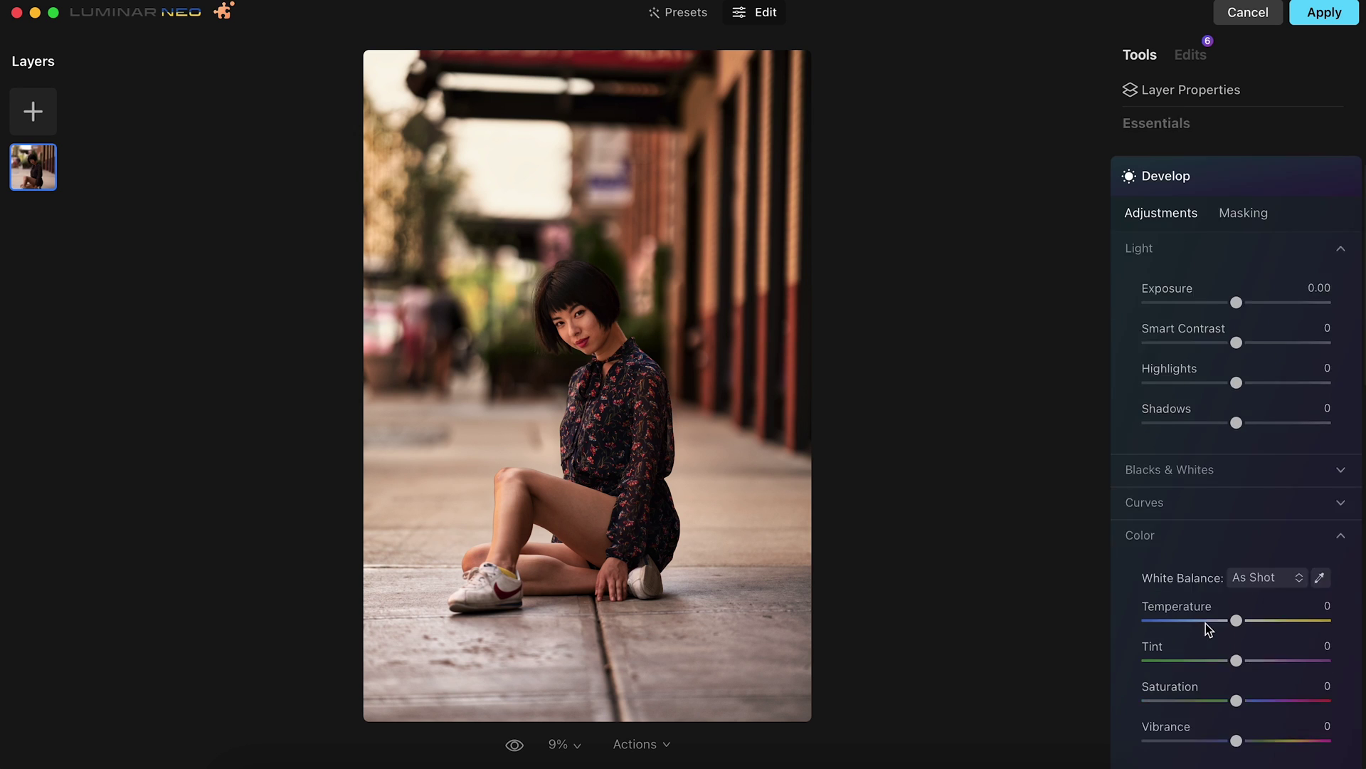
left_click_drag(1239, 582, 1215, 582)
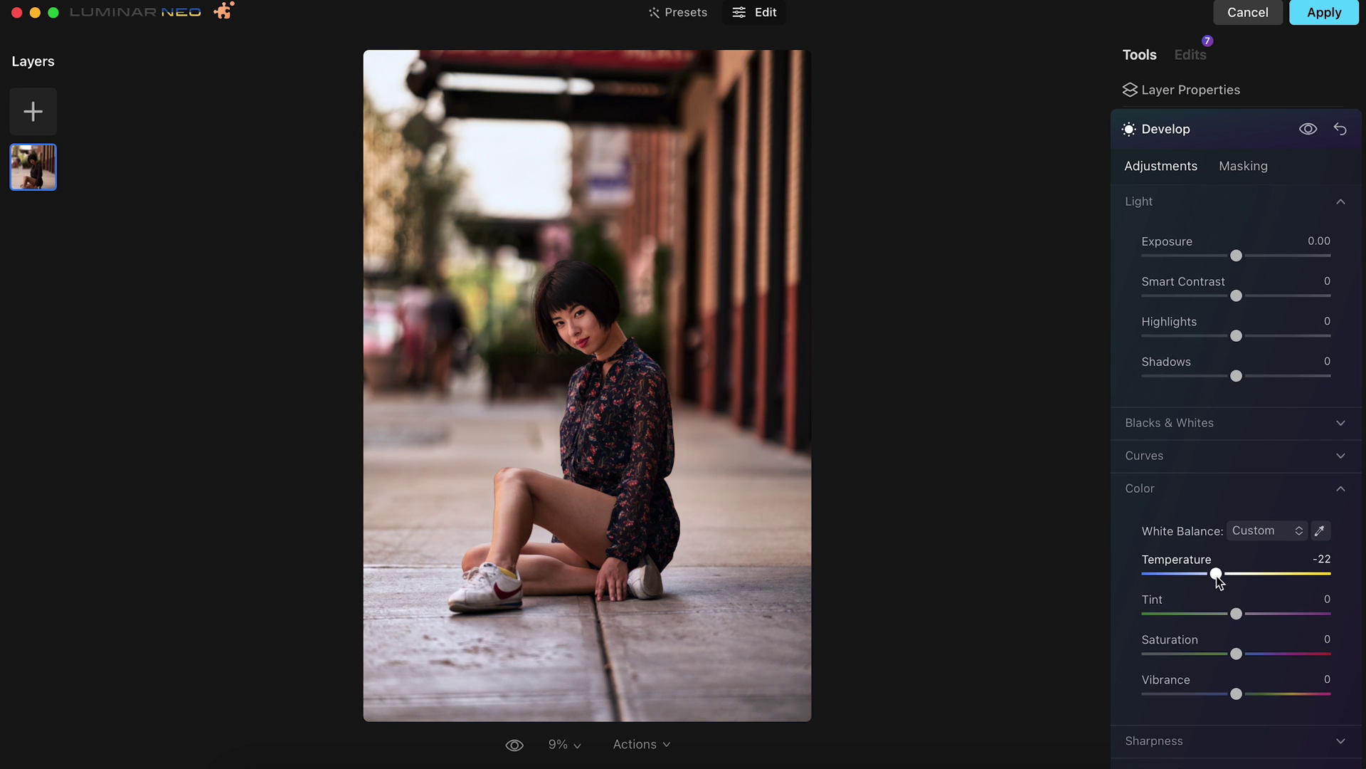
left_click(515, 745)
left_click(514, 744)
left_click(516, 745)
left_click(516, 745)
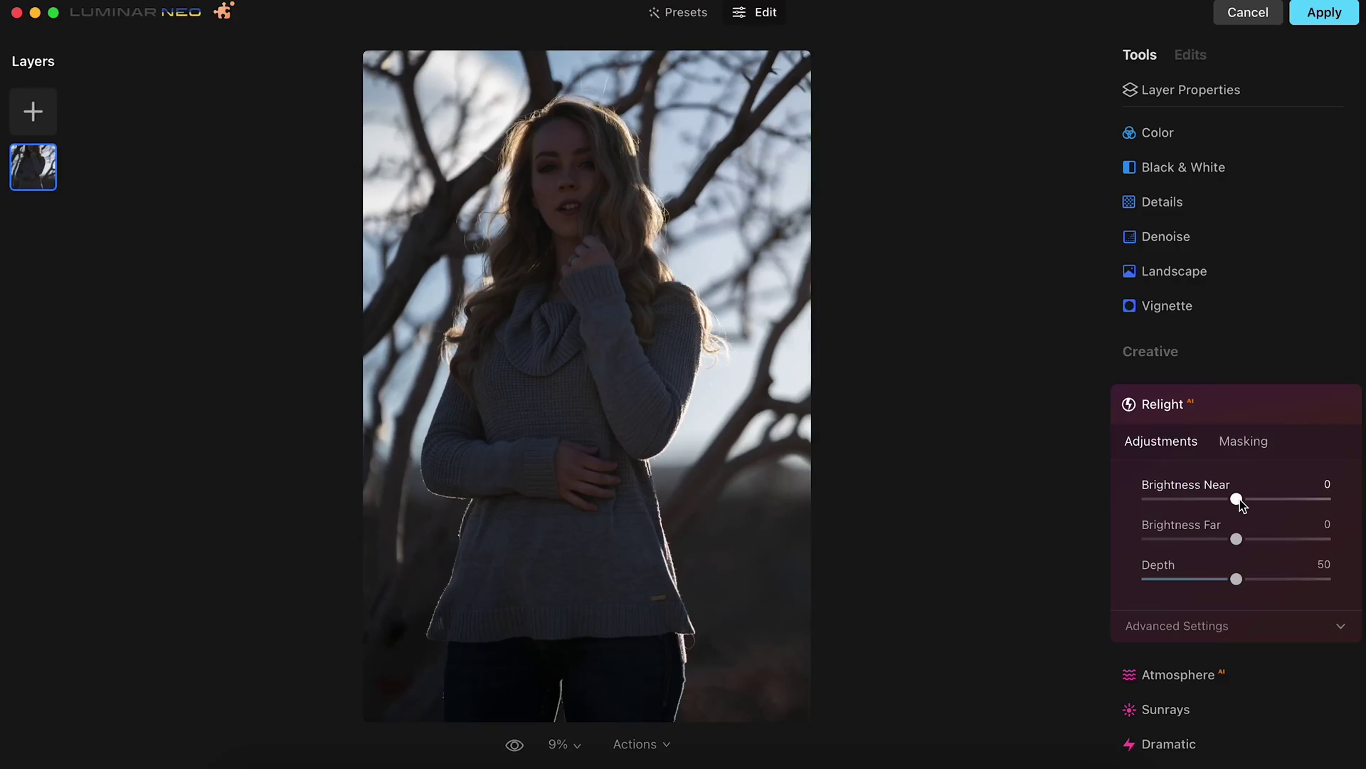
Relight the portrait with Brightness Near 80, Brightness Far 37 and Depth 41, checking against the original
left_click_drag(1238, 499, 1317, 506)
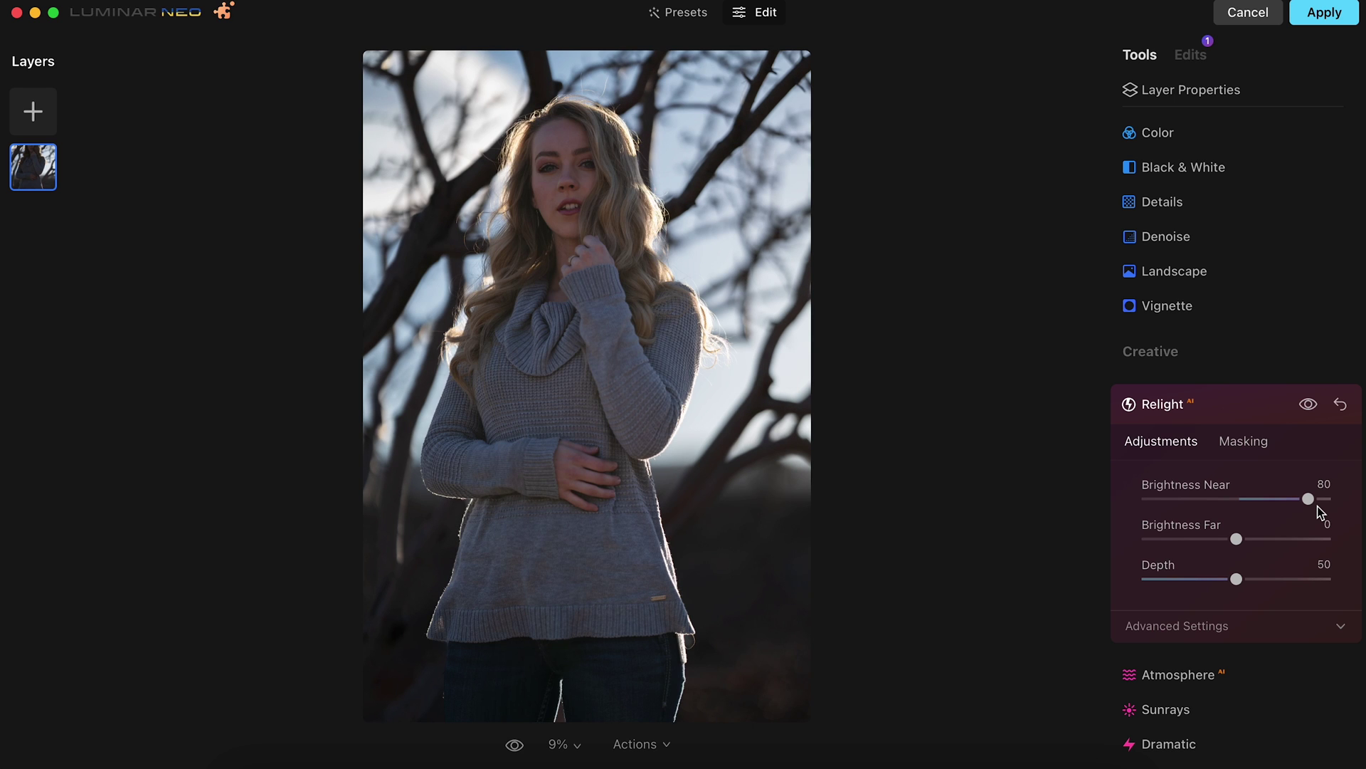
left_click_drag(1236, 539, 1270, 539)
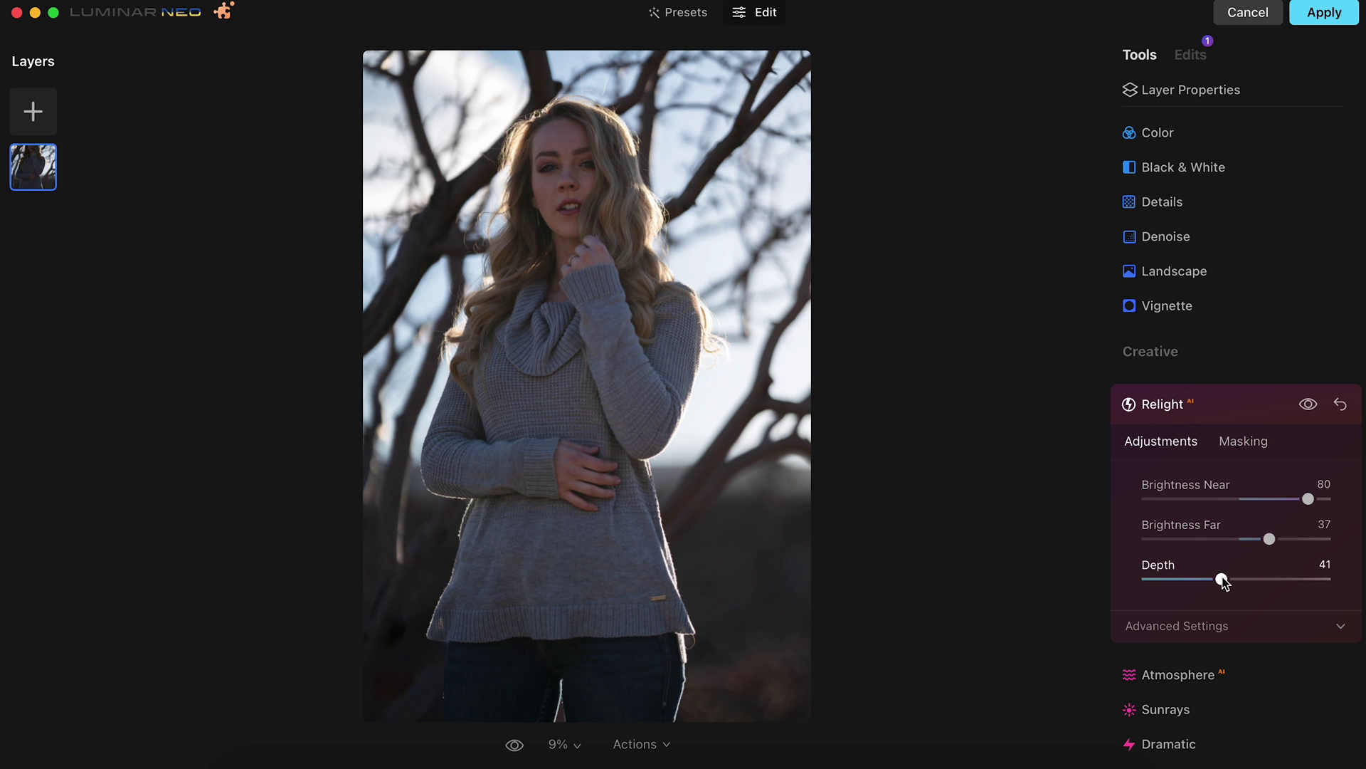
left_click(513, 745)
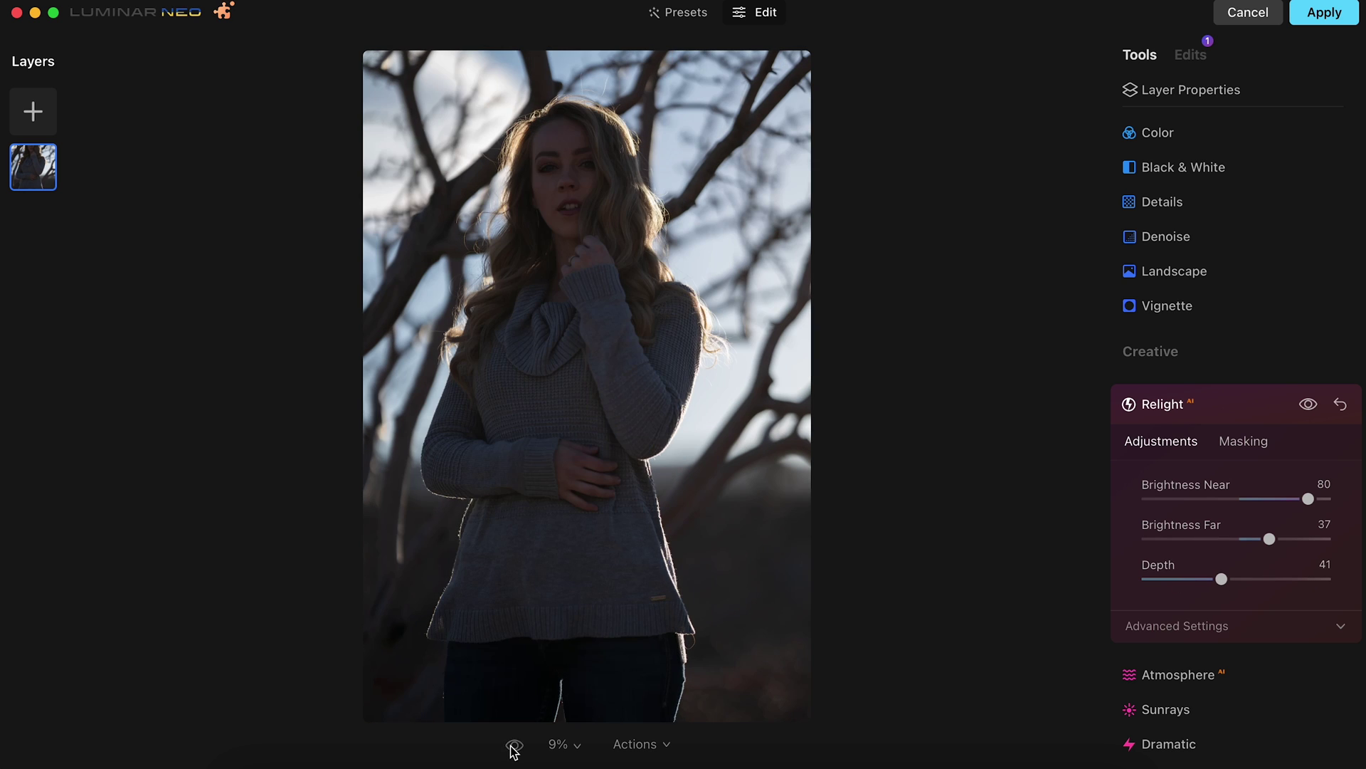
left_click(513, 746)
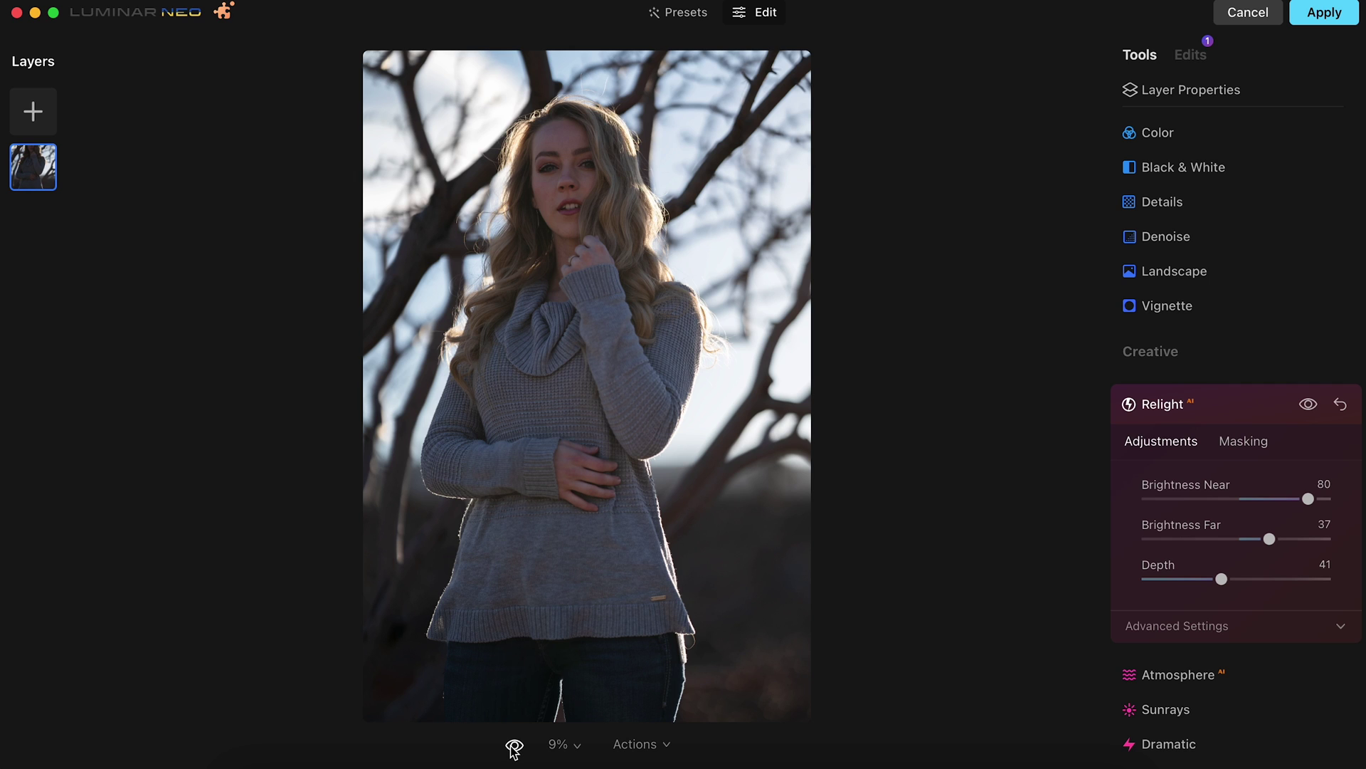
Warm the light in Relight's Advanced Settings to Warmth Near 14 and Warmth Far 13
left_click(1239, 626)
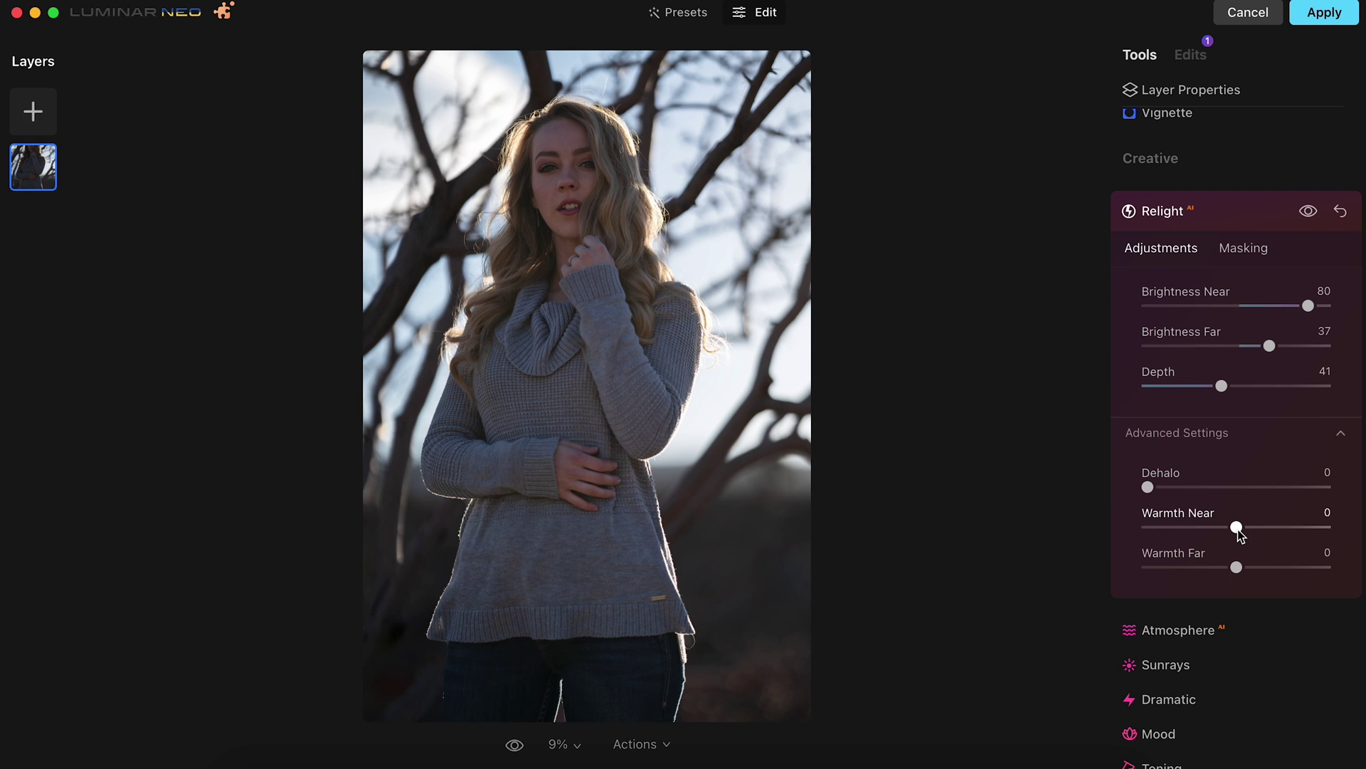
left_click_drag(1251, 528, 1266, 530)
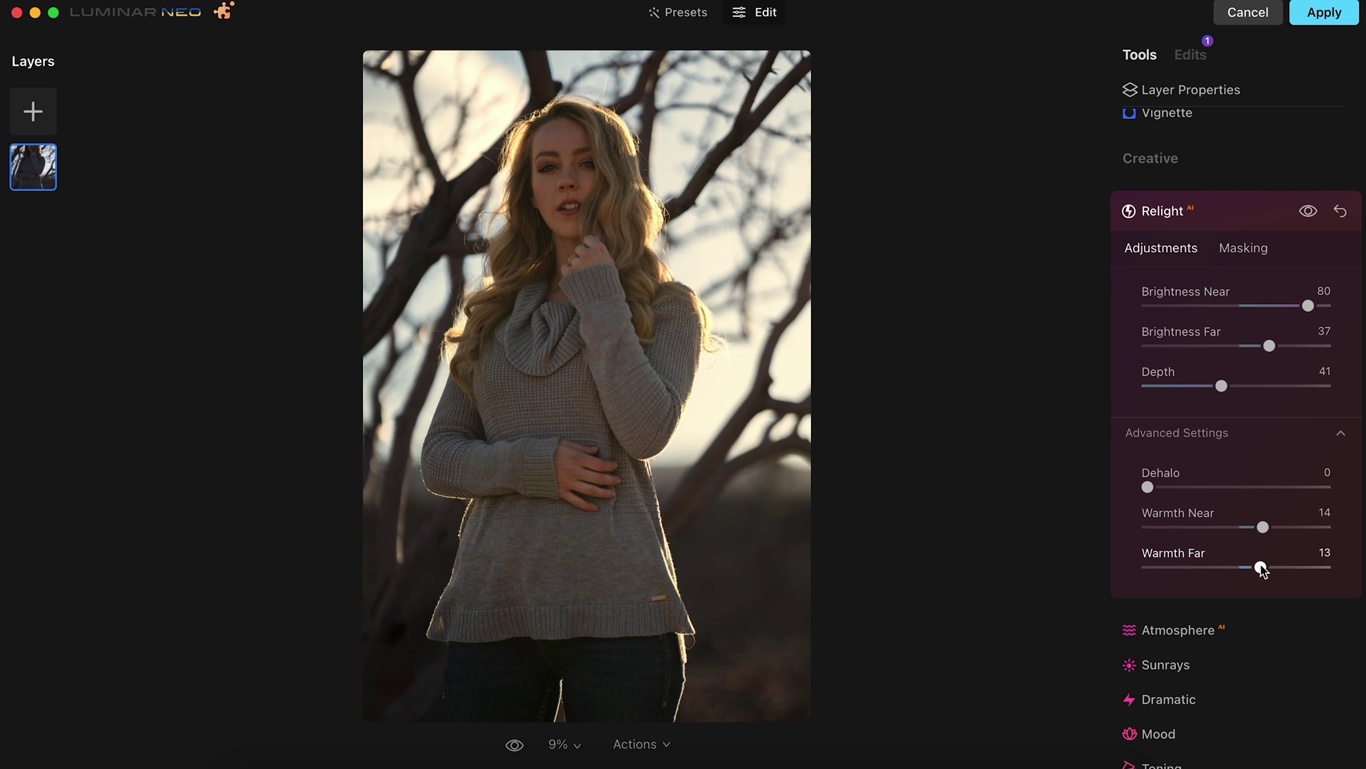
left_click(1193, 214)
scroll(1193, 217, "up", 10)
Boost the Enhance tool's Accent to 66
left_click(1183, 162)
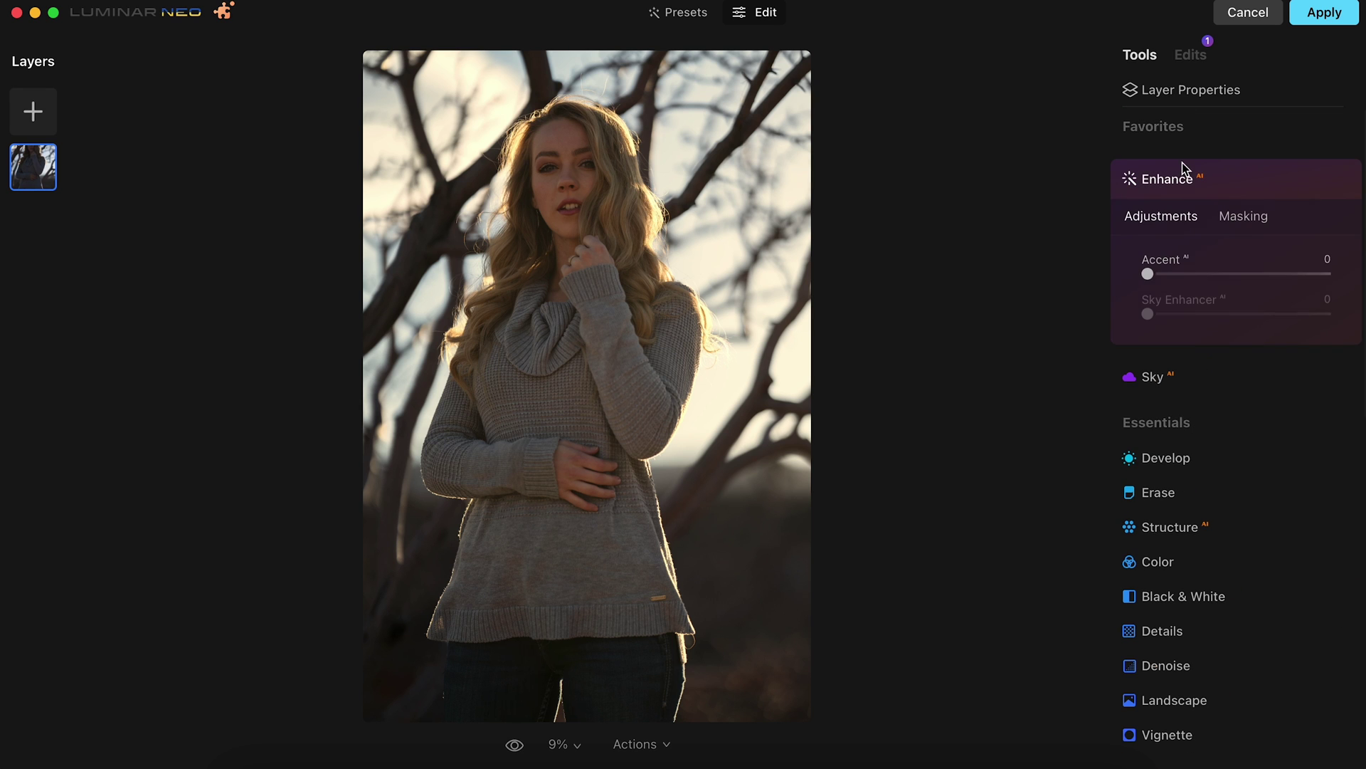
left_click_drag(1167, 277, 1271, 286)
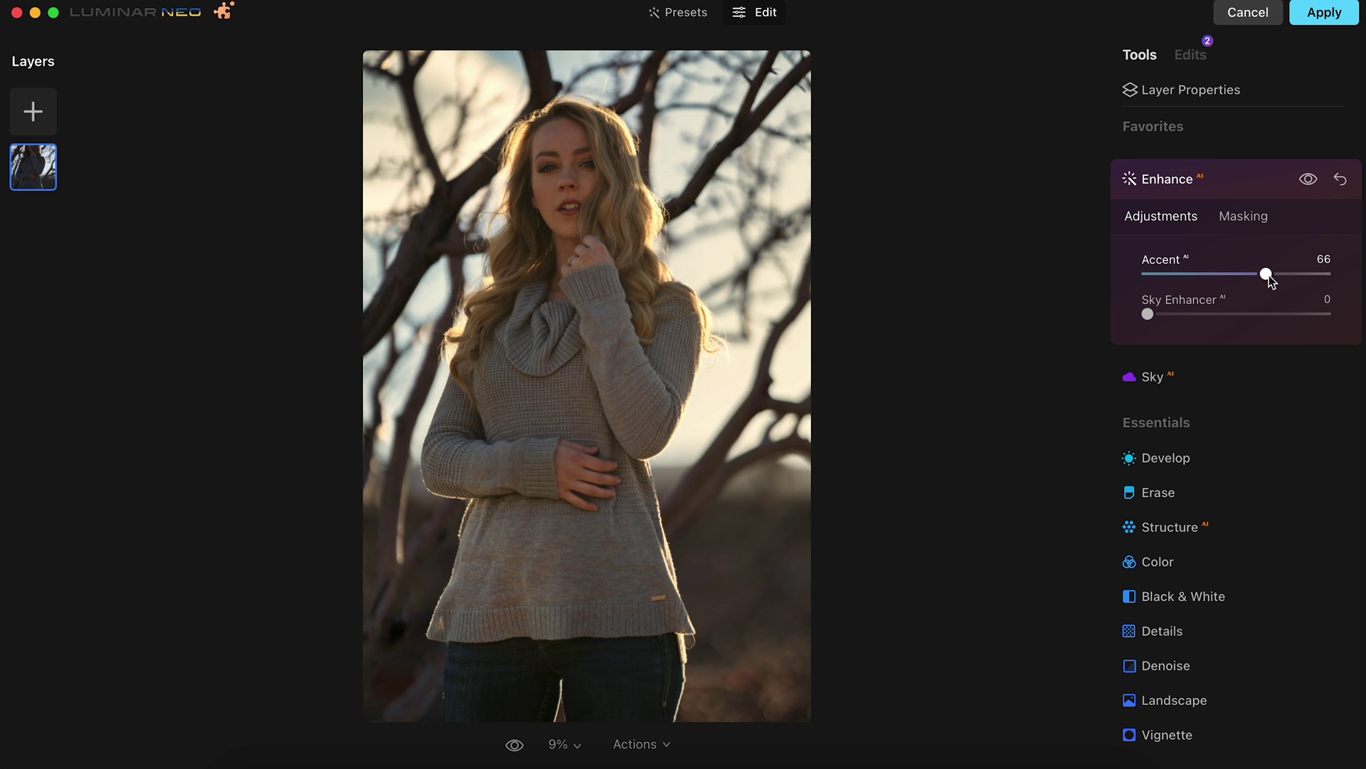
left_click(1223, 179)
Brighten the subject's face by raising Face Light in the Face tool
scroll(1258, 467, "down", 10)
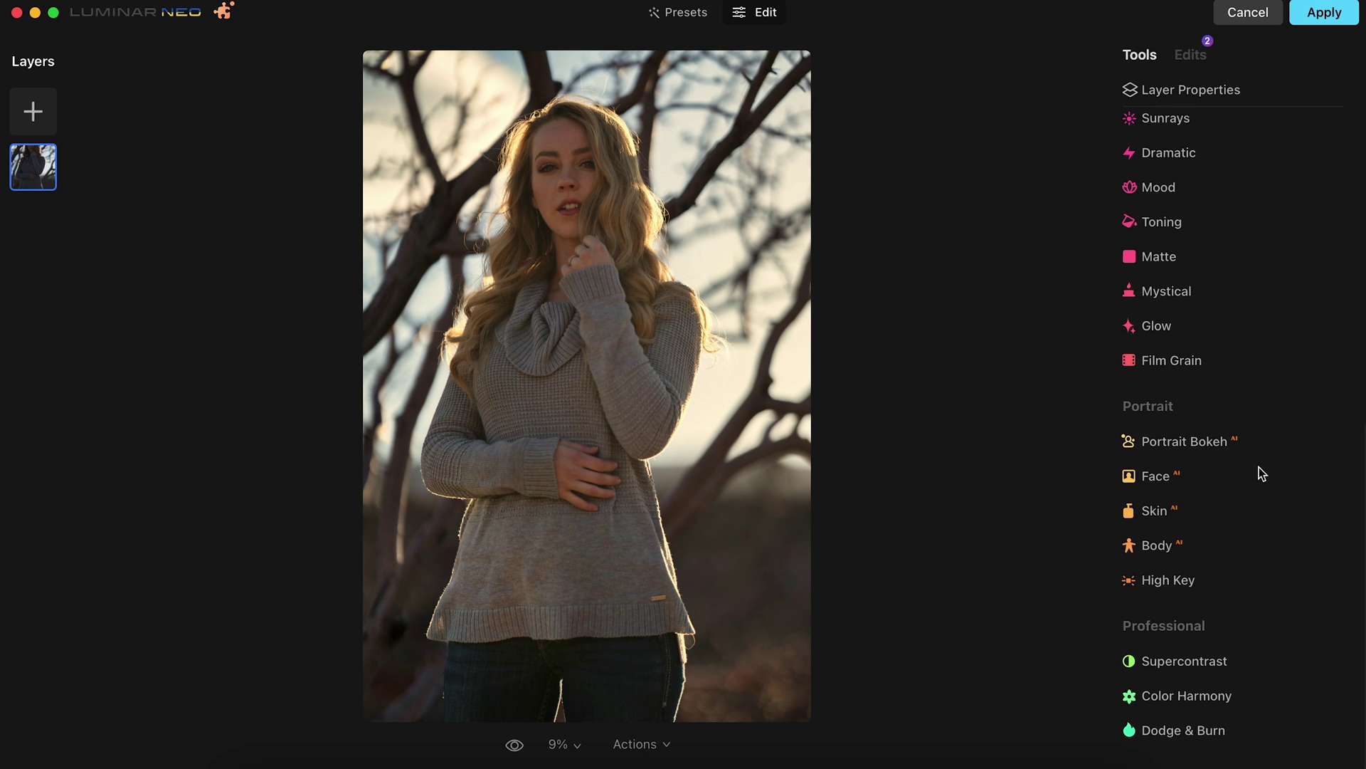
left_click(1219, 486)
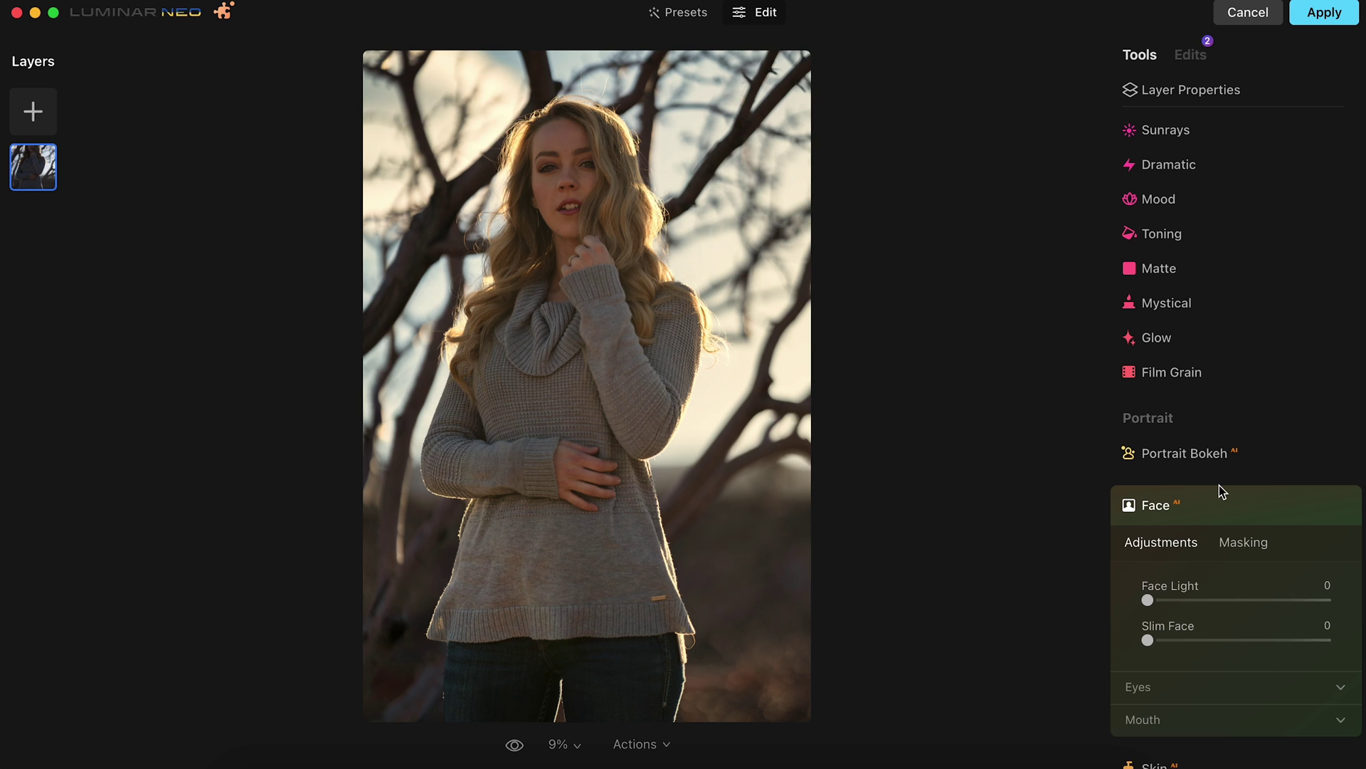
left_click_drag(1174, 603, 1213, 607)
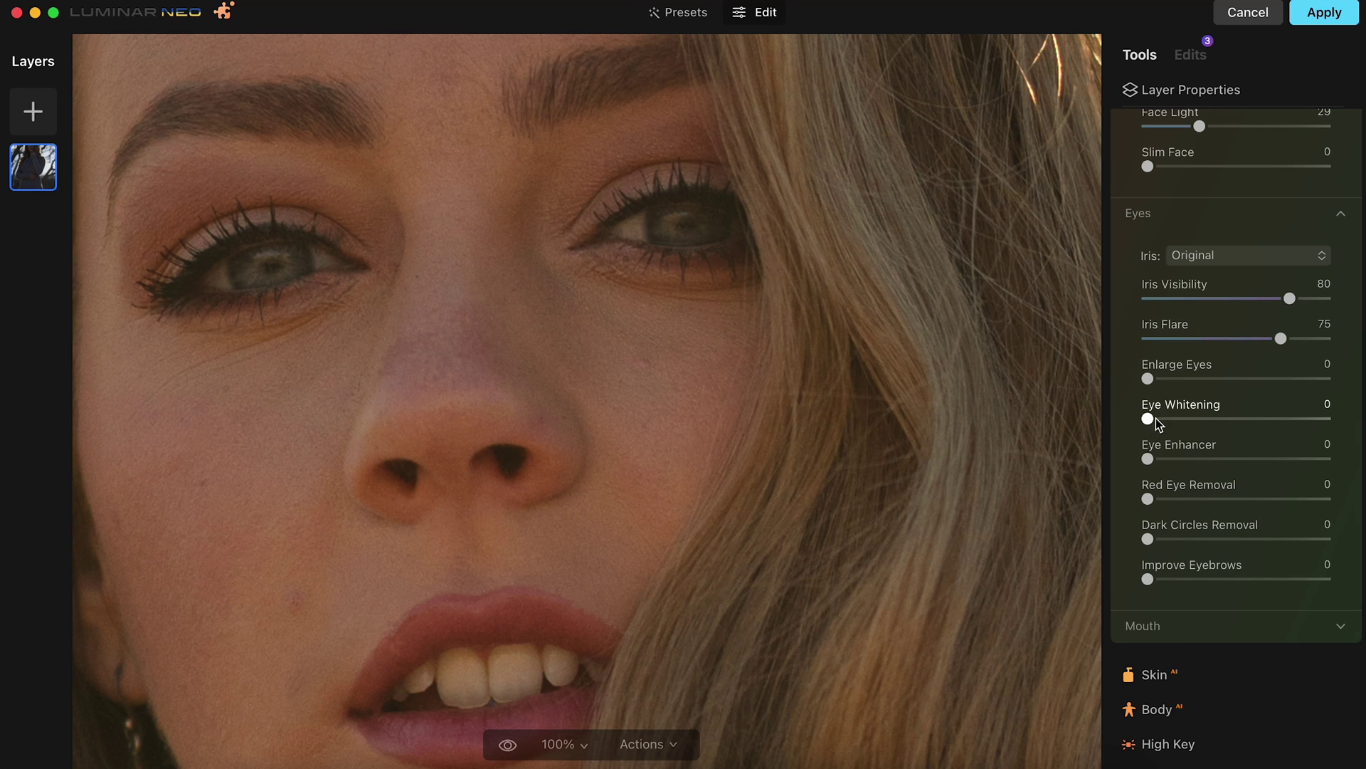
Set Eye Whitening 61, Eye Enhancer 19 and Dark Circles Removal 47
left_click_drag(1153, 419, 1256, 419)
left_click_drag(1149, 461, 1186, 464)
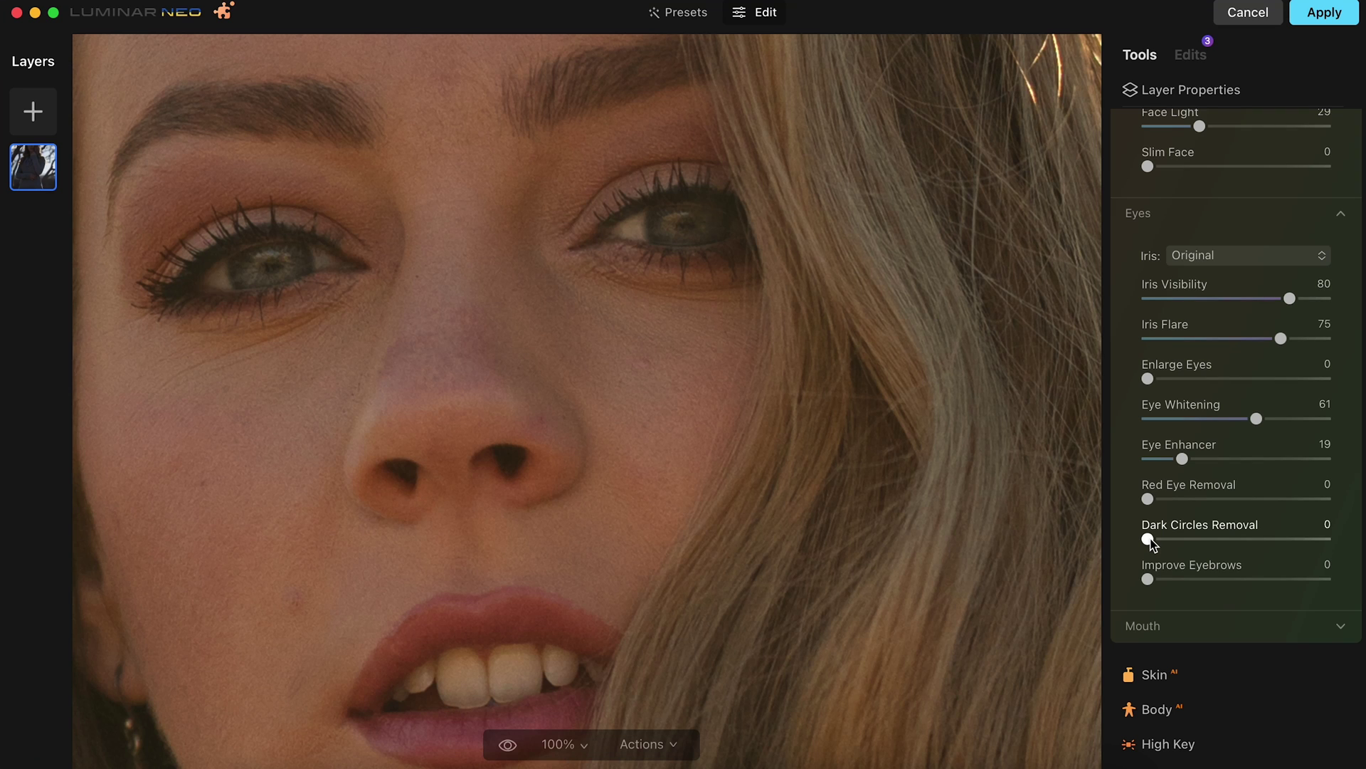
left_click_drag(1150, 541, 1243, 543)
Zoom to 100% on the eyes and set Improve Eyebrows to 83
key("super+0")
left_click(533, 135)
left_click_drag(656, 152, 577, 475)
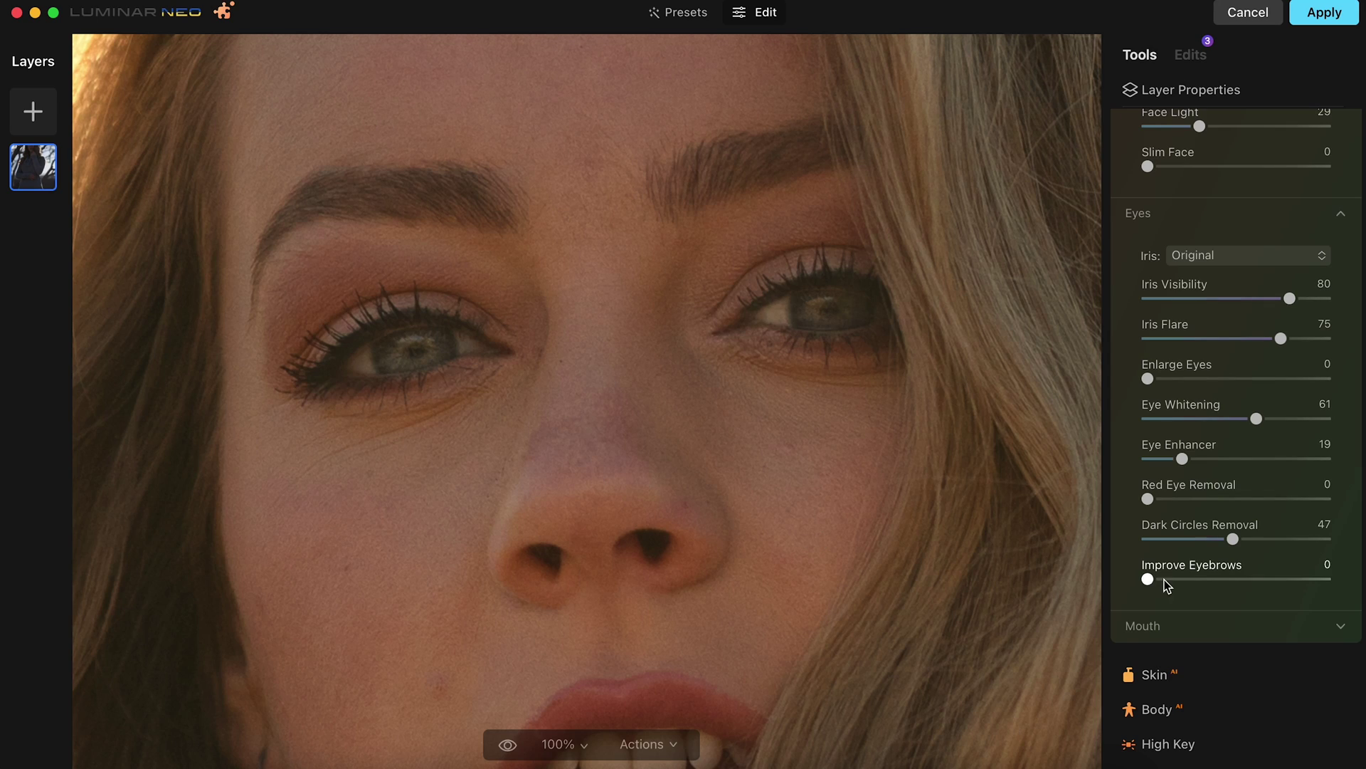
left_click_drag(1147, 578, 1309, 589)
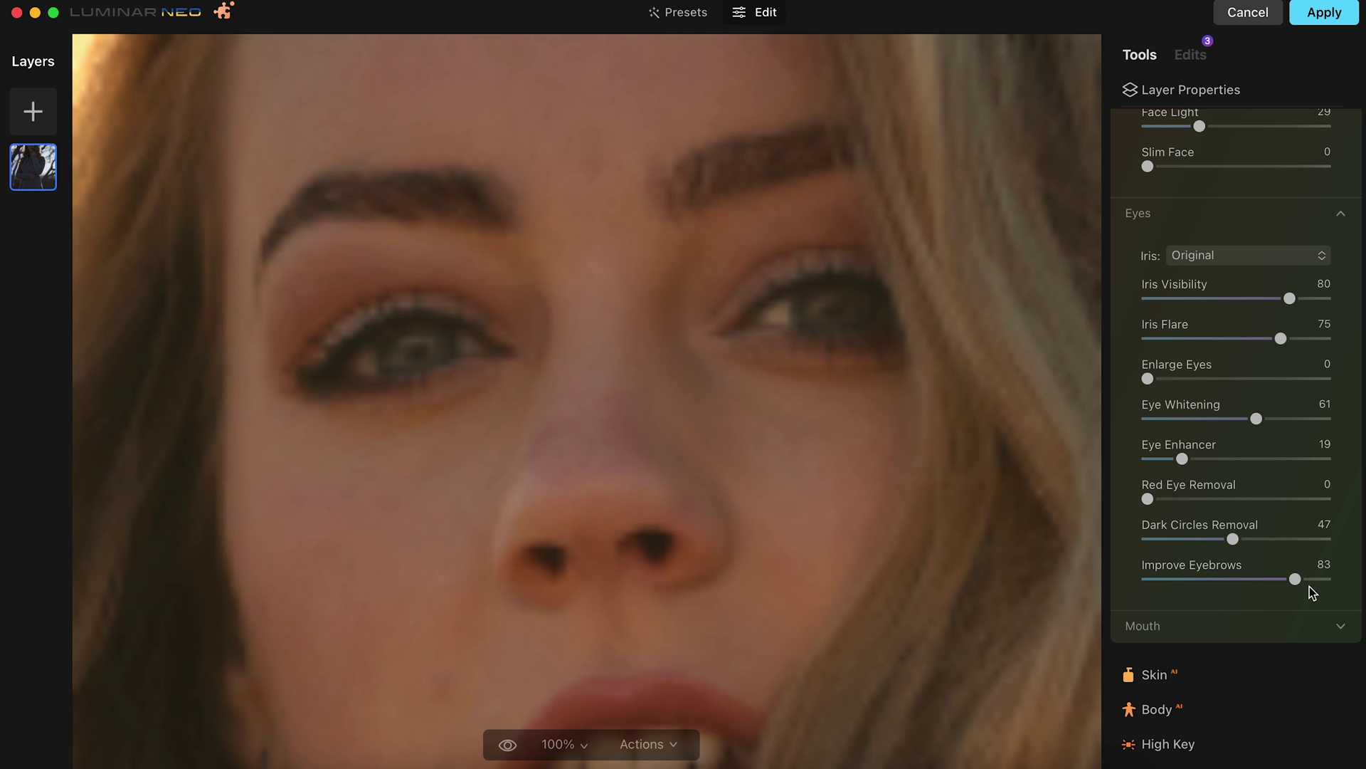
key("super+0")
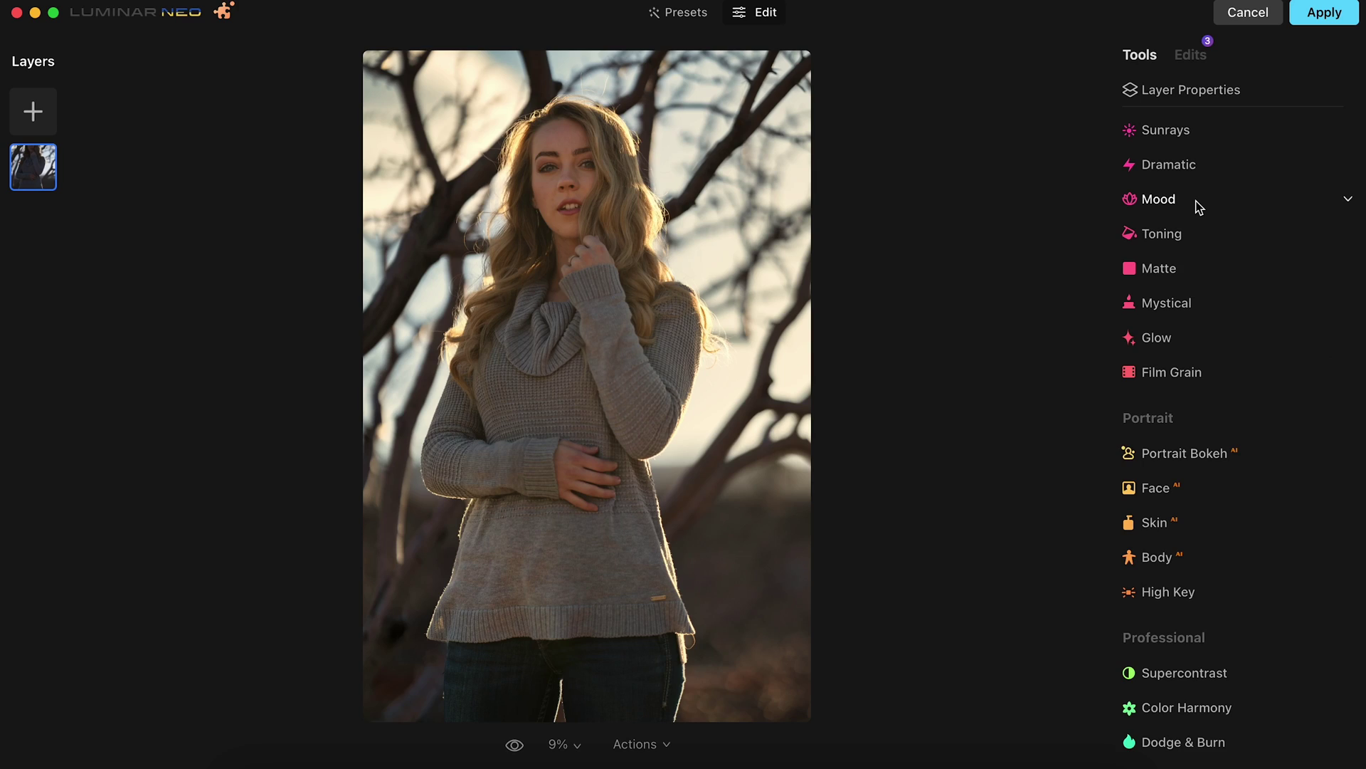
Apply the Palm Springs LUT in Mood at Amount 24 with Contrast 8 and Saturation 8
left_click(1200, 206)
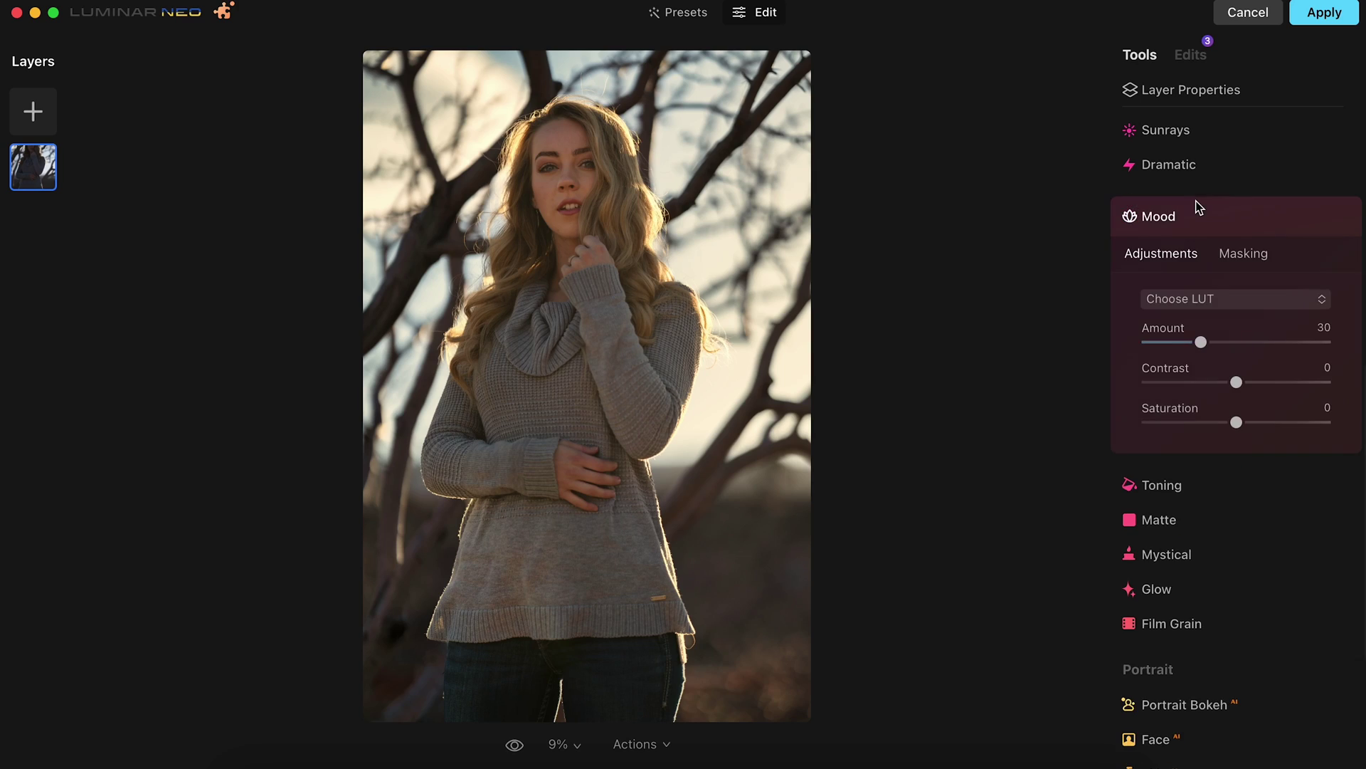
left_click(1210, 297)
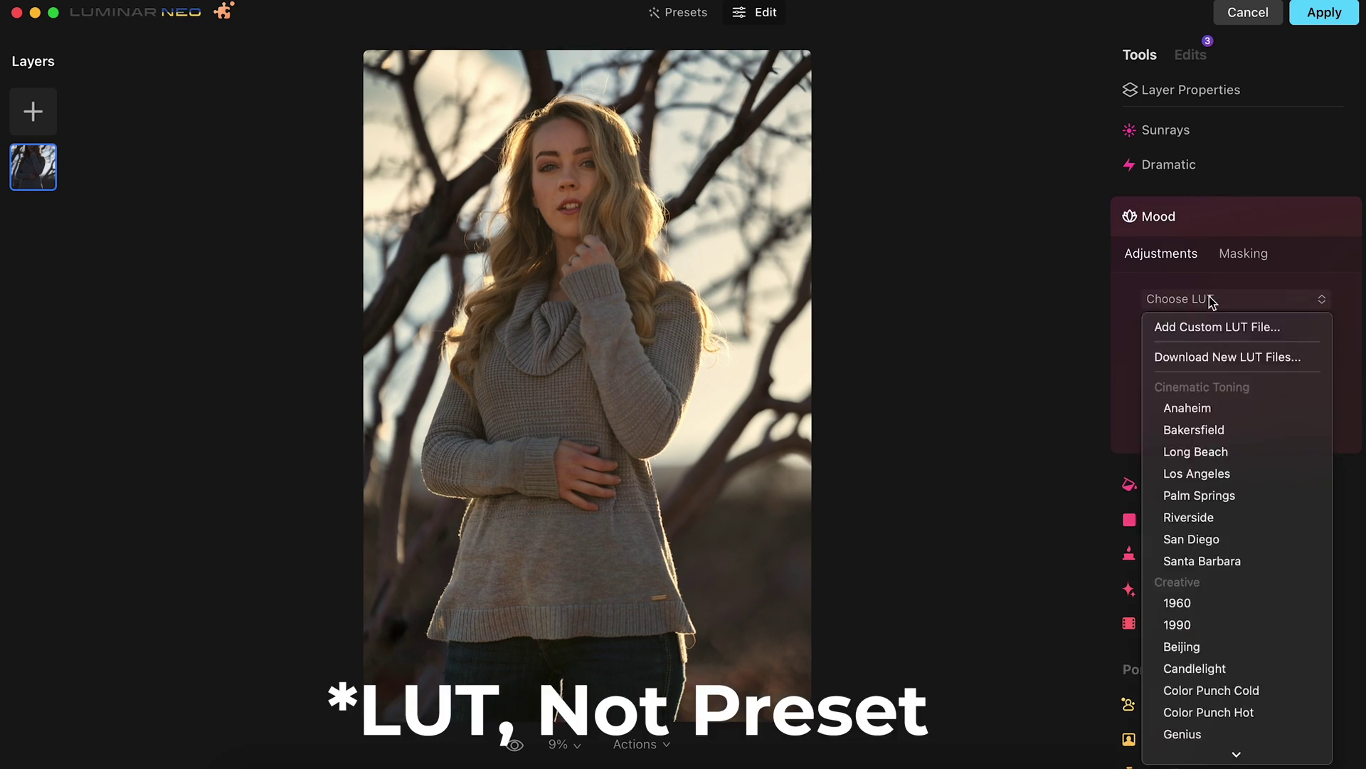
left_click(1210, 495)
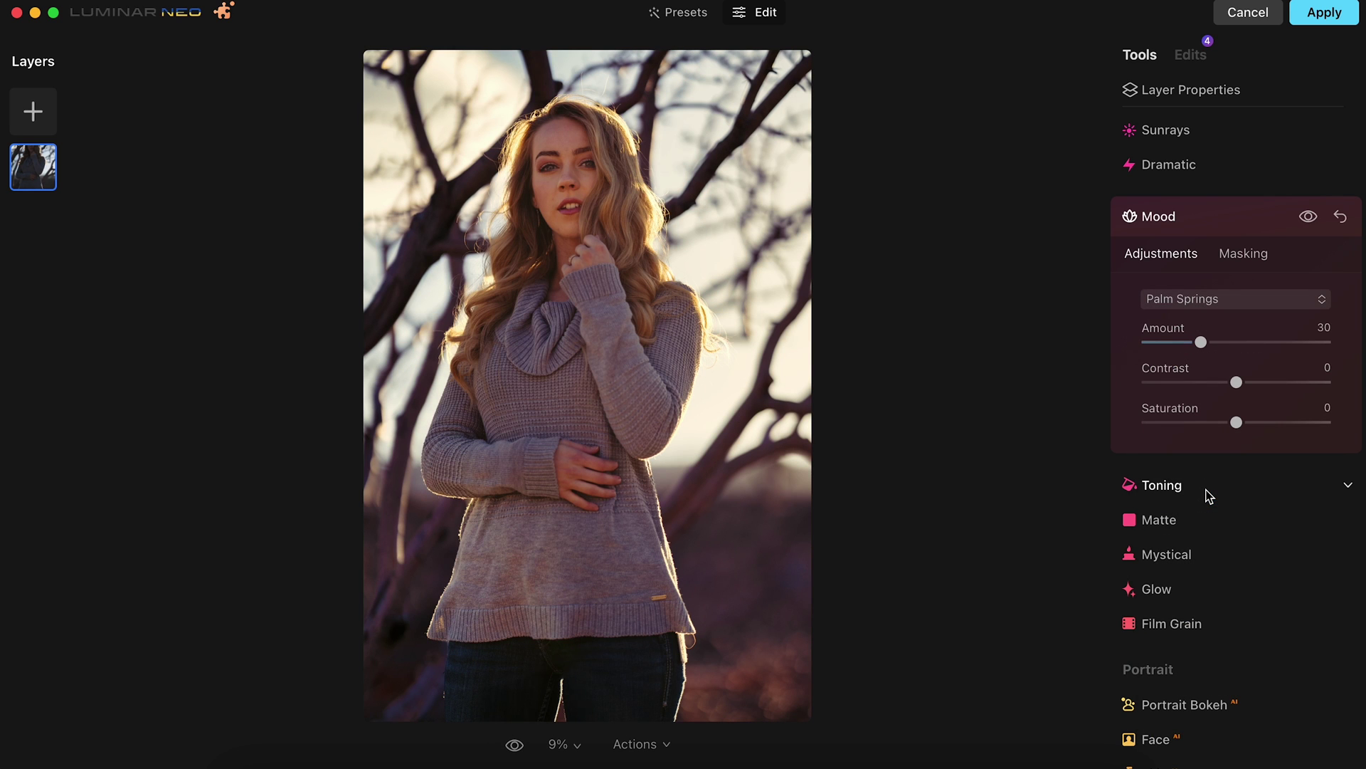
left_click_drag(1201, 342, 1244, 426)
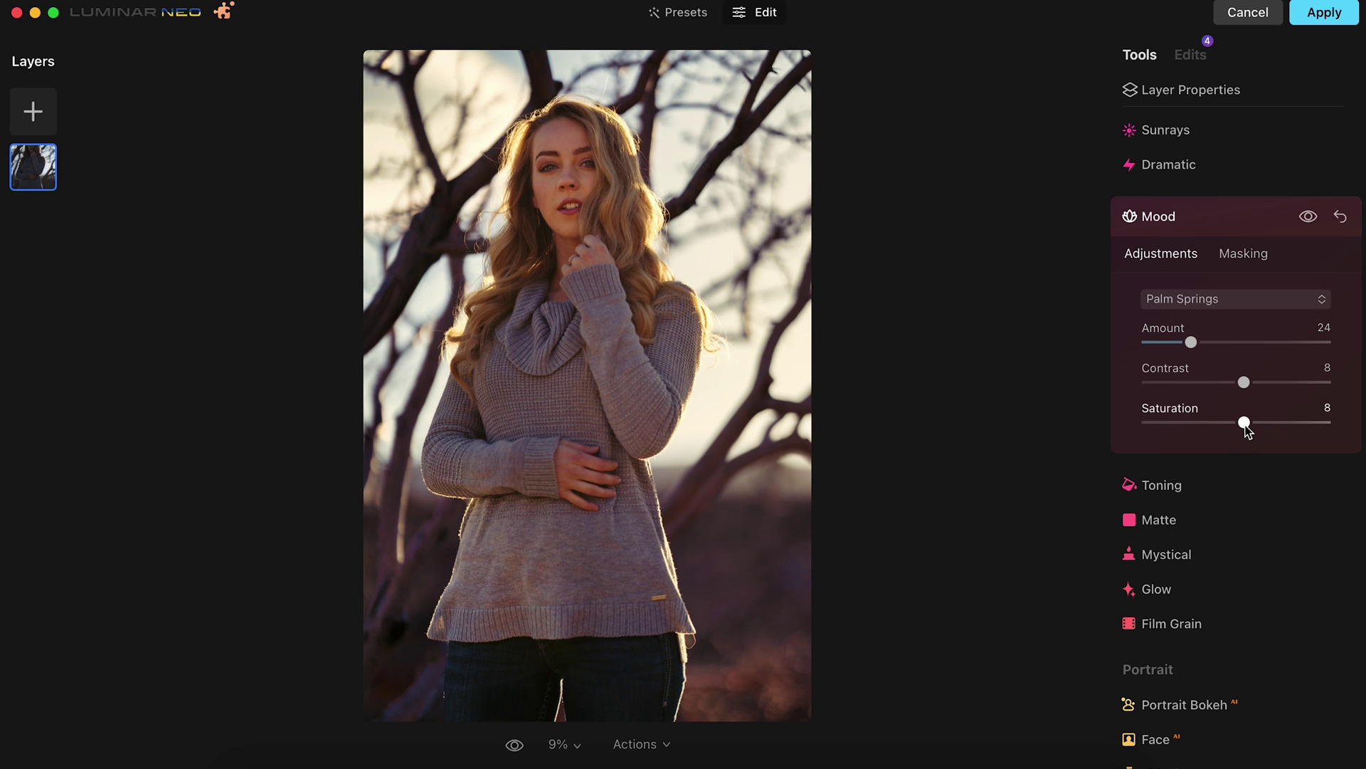
Compare the Palm Springs grade with the original twice, ending on the edited version
left_click(515, 745)
left_click(515, 745)
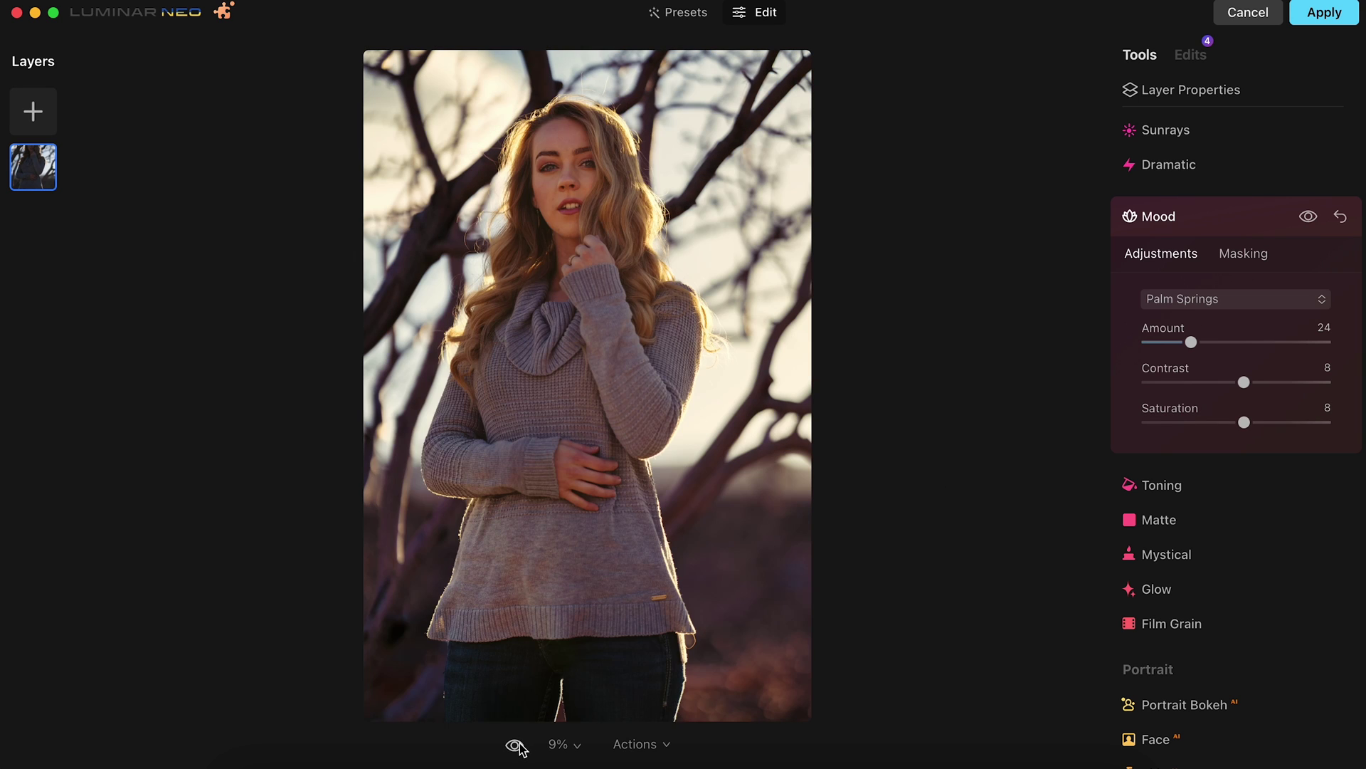
left_click(516, 745)
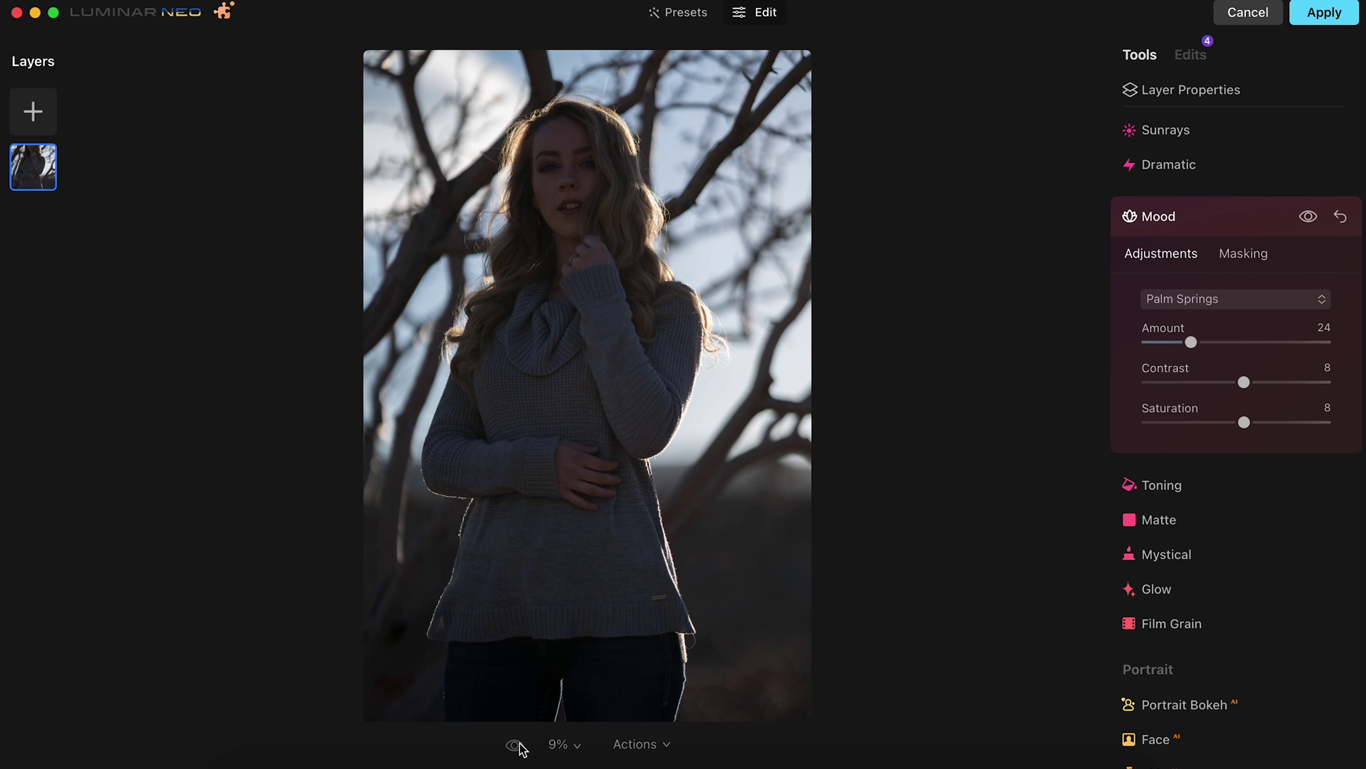
left_click(515, 745)
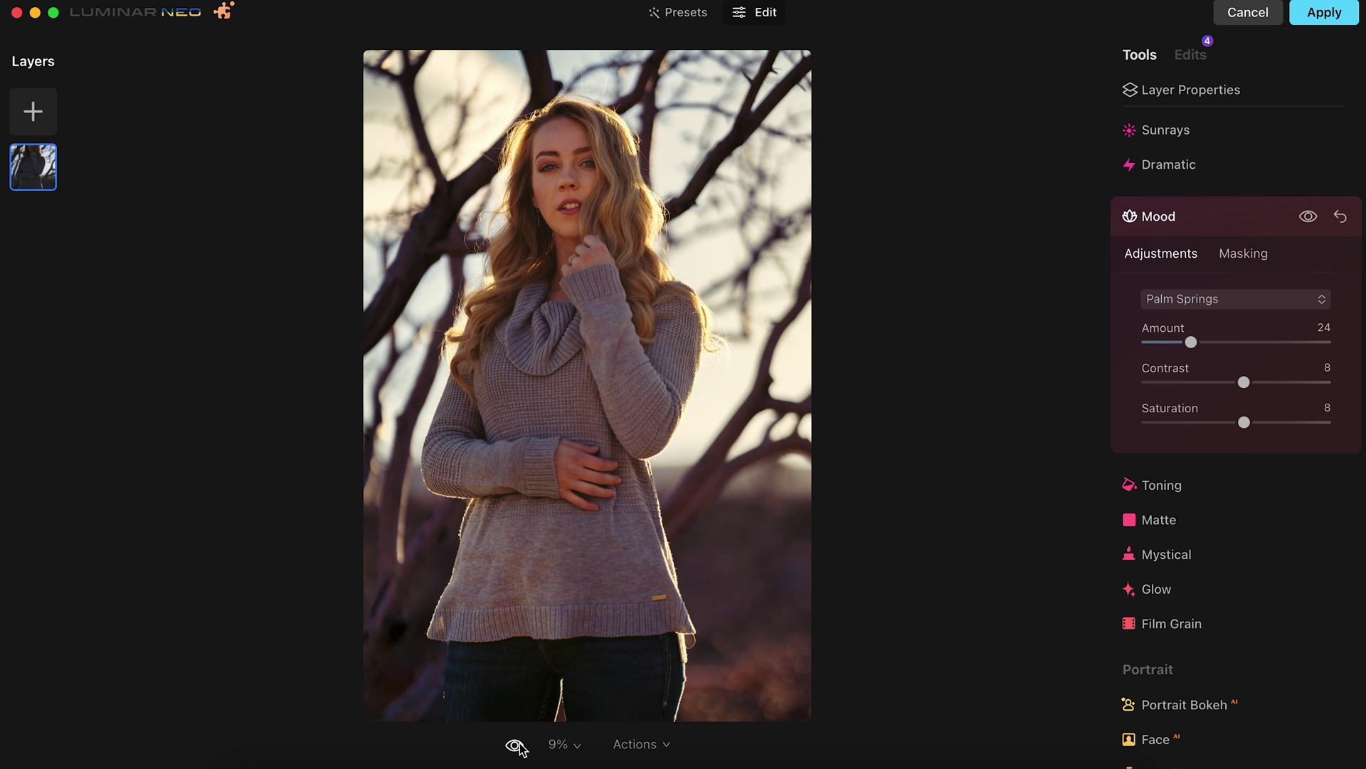